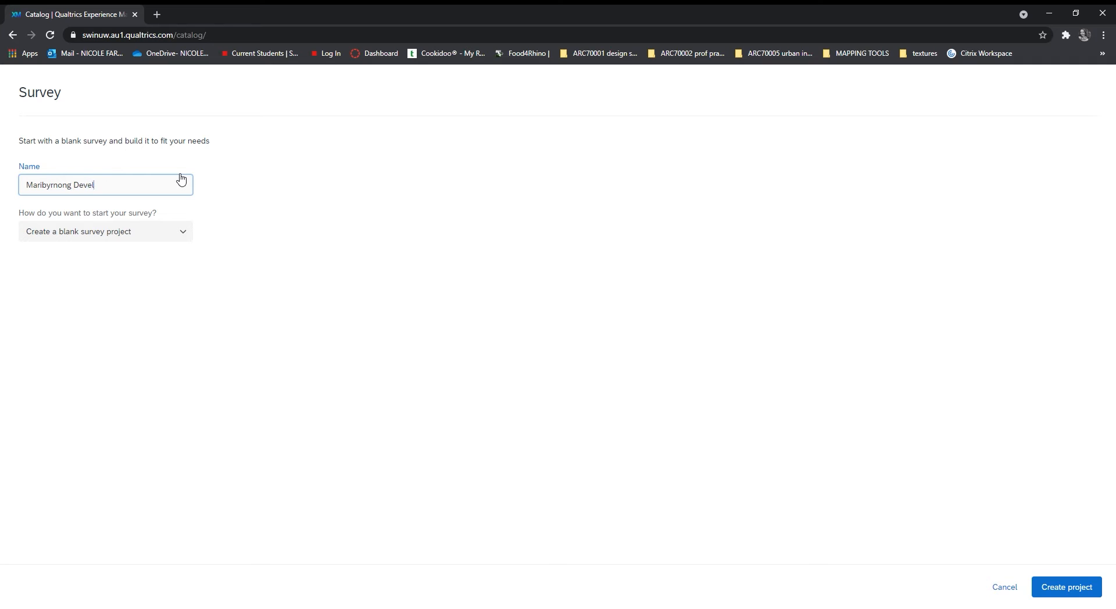
# Create the survey project Maribyrnong Development, starting from a blank survey project.
pyautogui.click(182, 236)
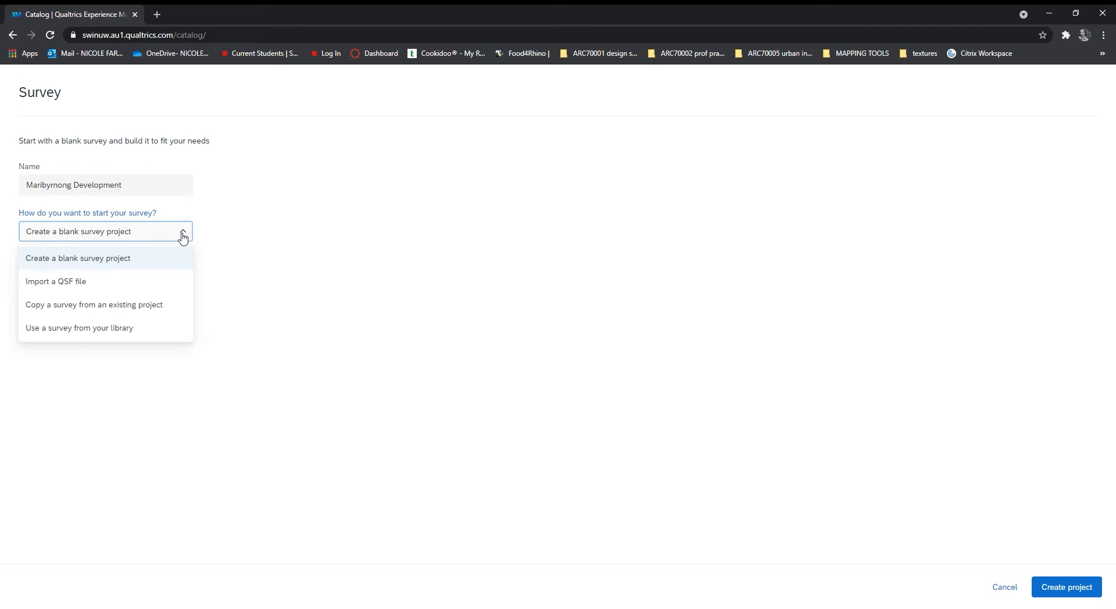
pyautogui.click(175, 266)
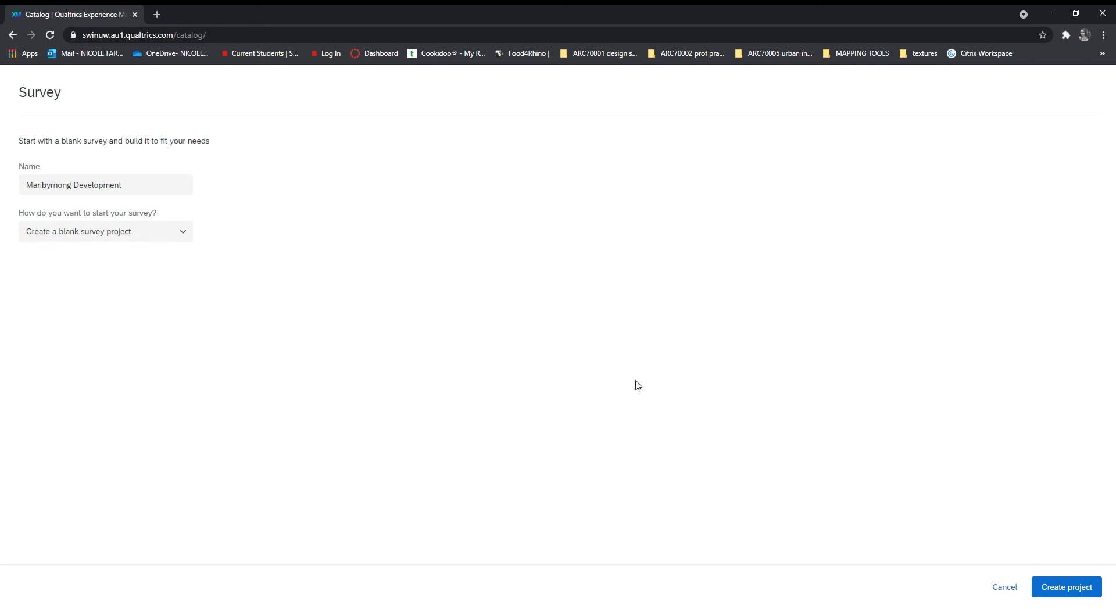
pyautogui.click(1069, 588)
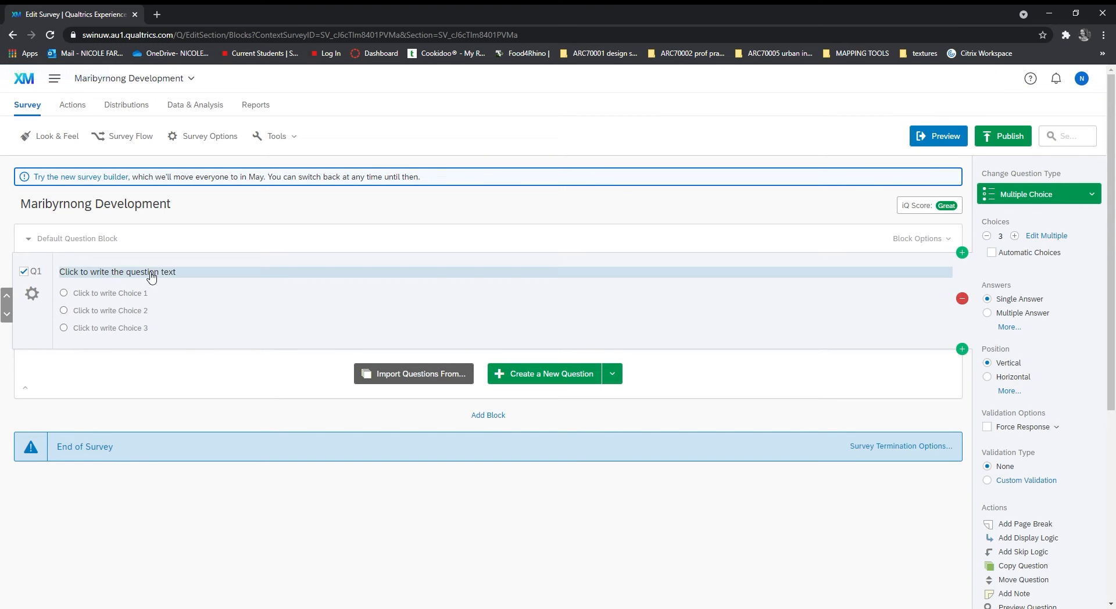
pyautogui.click(949, 240)
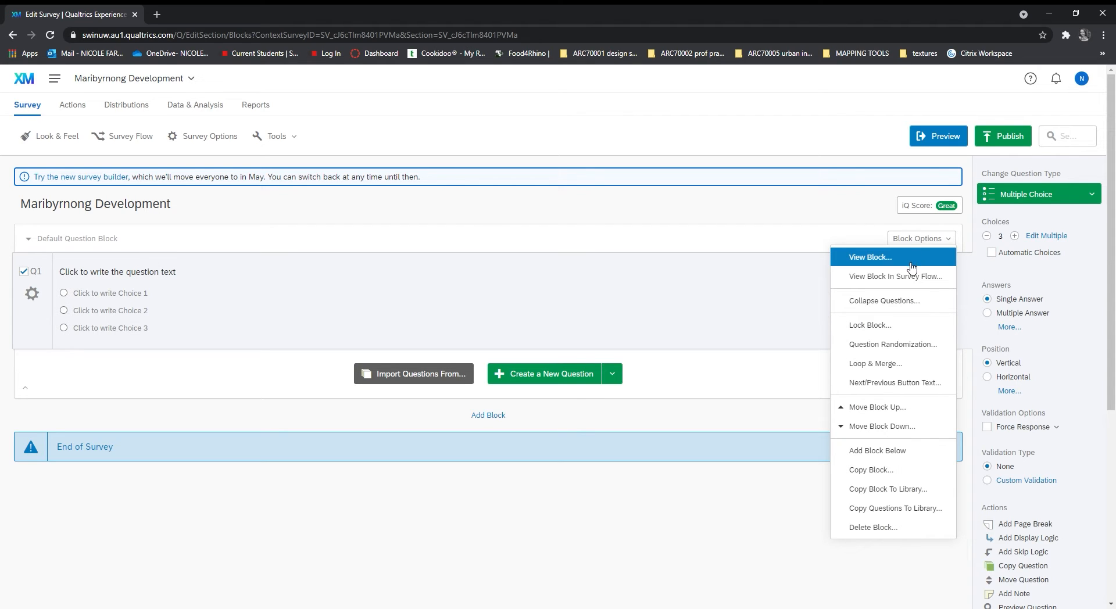
pyautogui.click(717, 250)
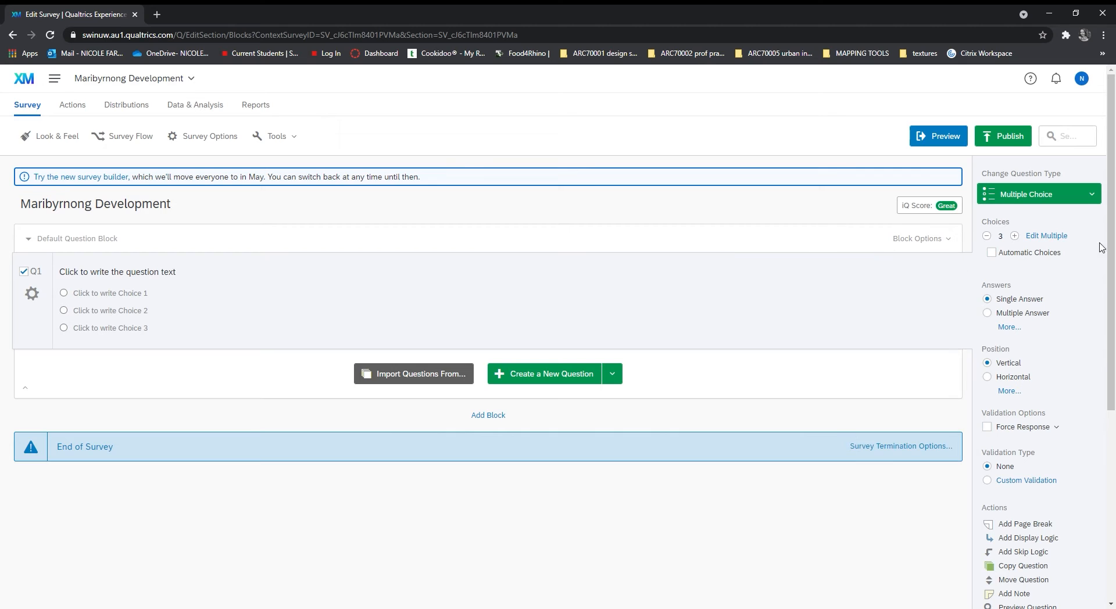
pyautogui.scroll(-3, 982, 349)
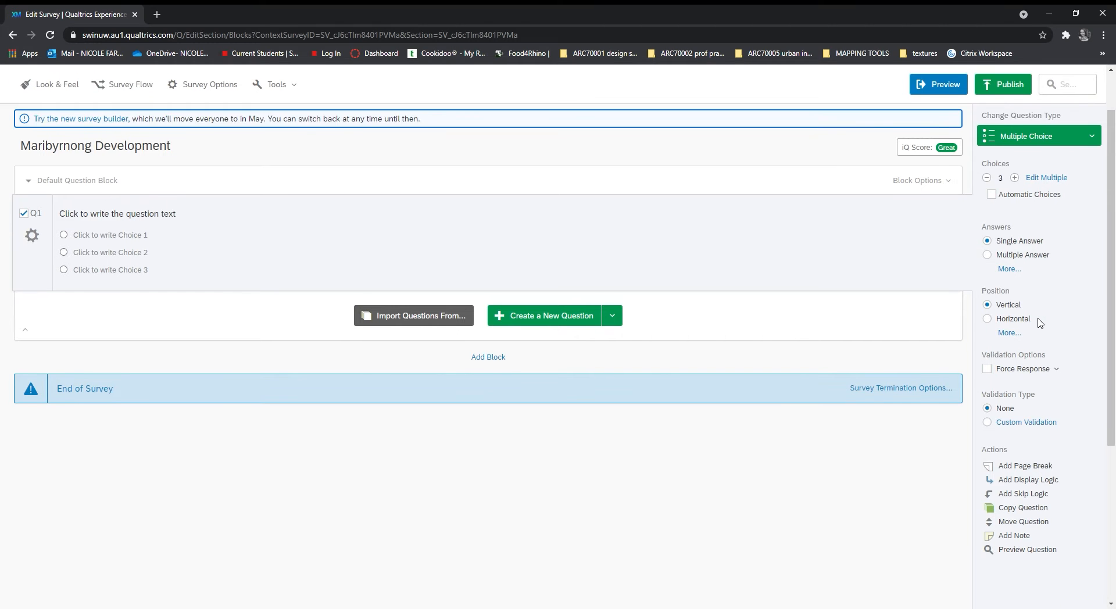
pyautogui.scroll(3, 1035, 353)
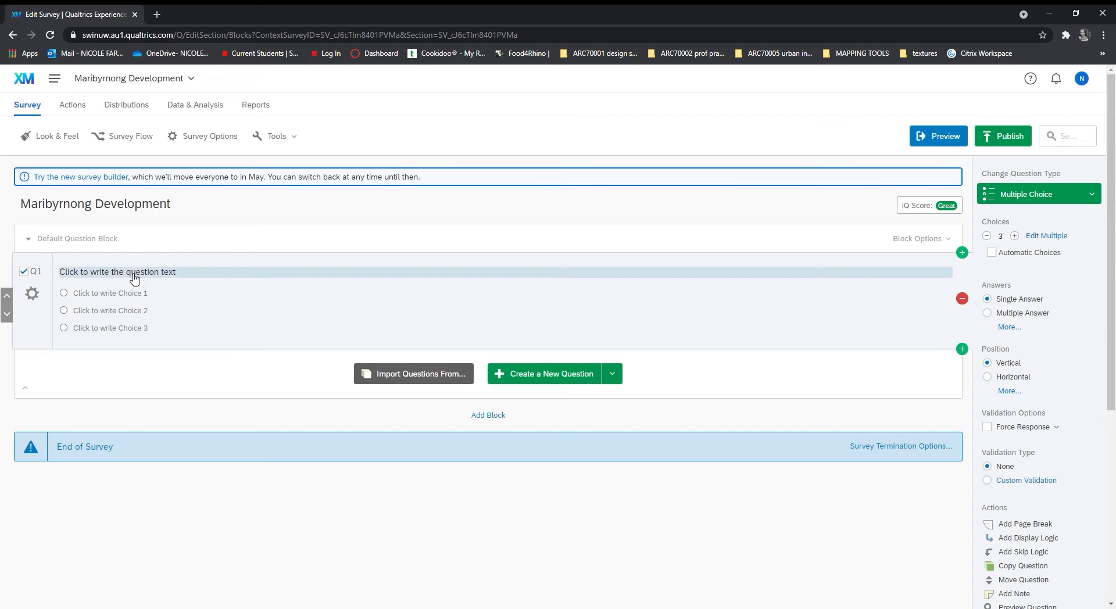
# Upload high rise apartments.jpg as a new graphic at its original size and insert it into the first choice of Q1.
pyautogui.click(134, 295)
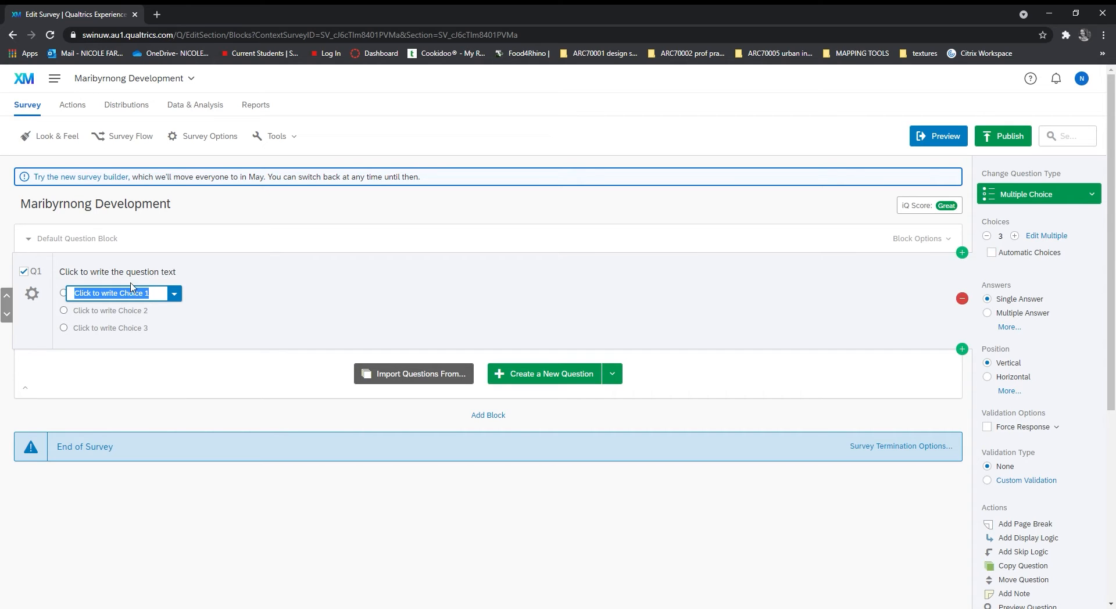
pyautogui.click(179, 297)
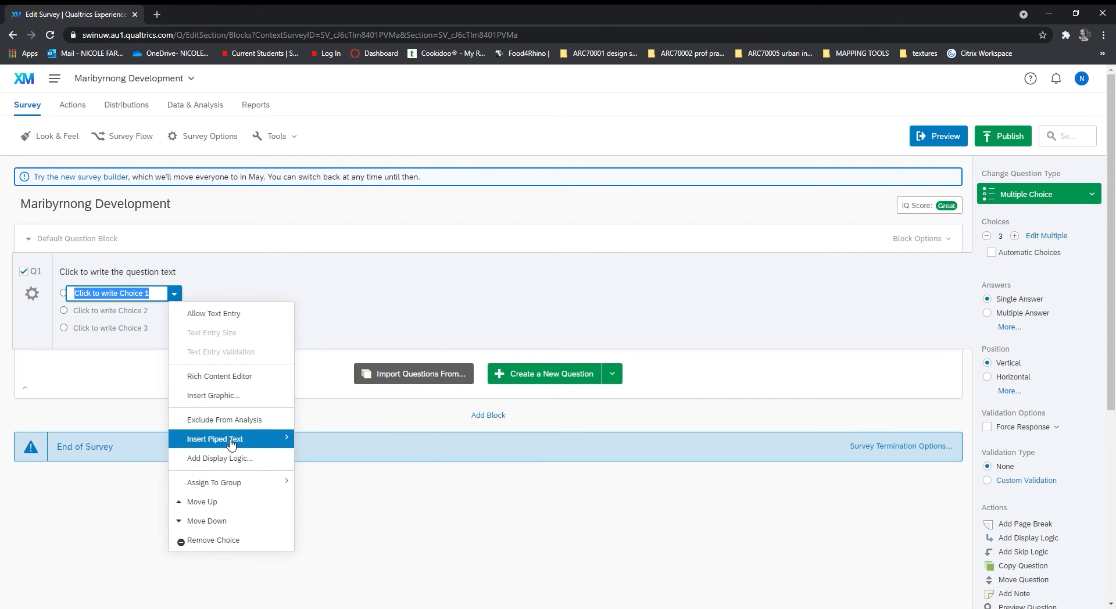
pyautogui.click(250, 396)
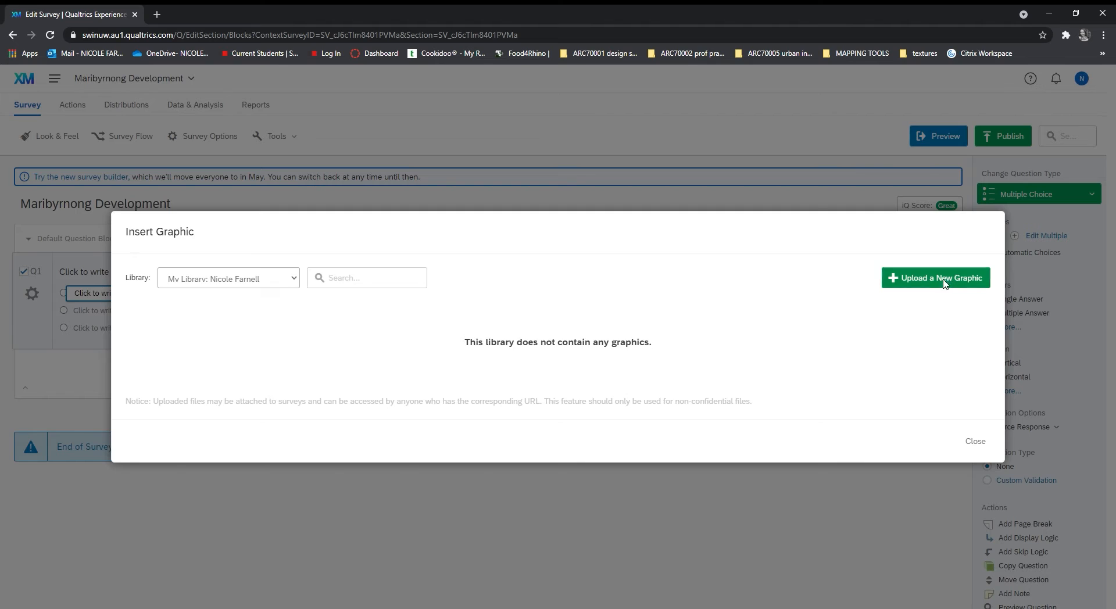
pyautogui.click(886, 276)
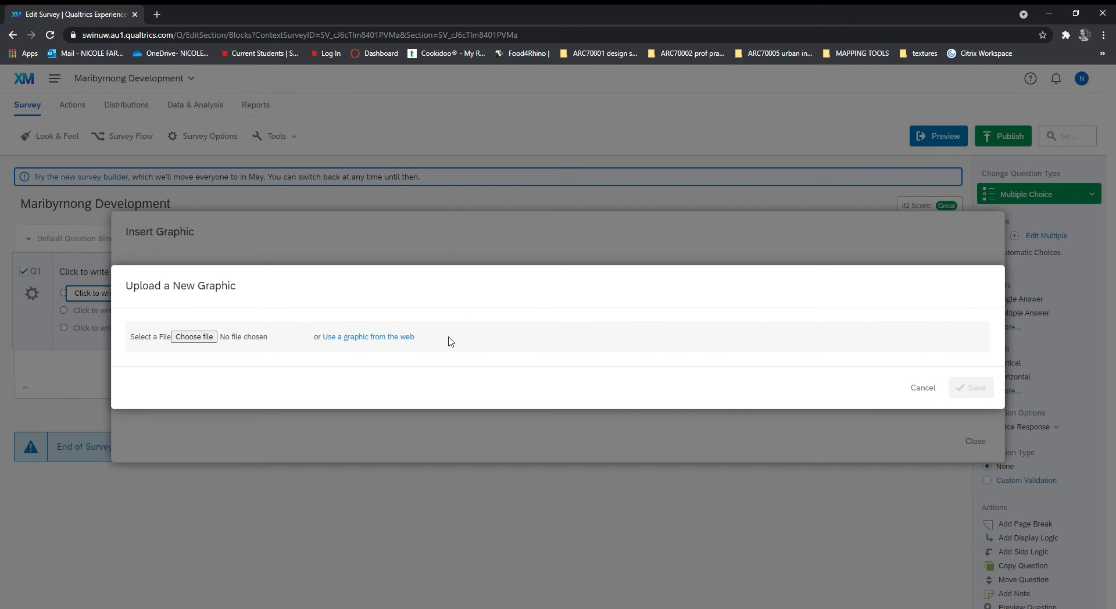
pyautogui.click(214, 338)
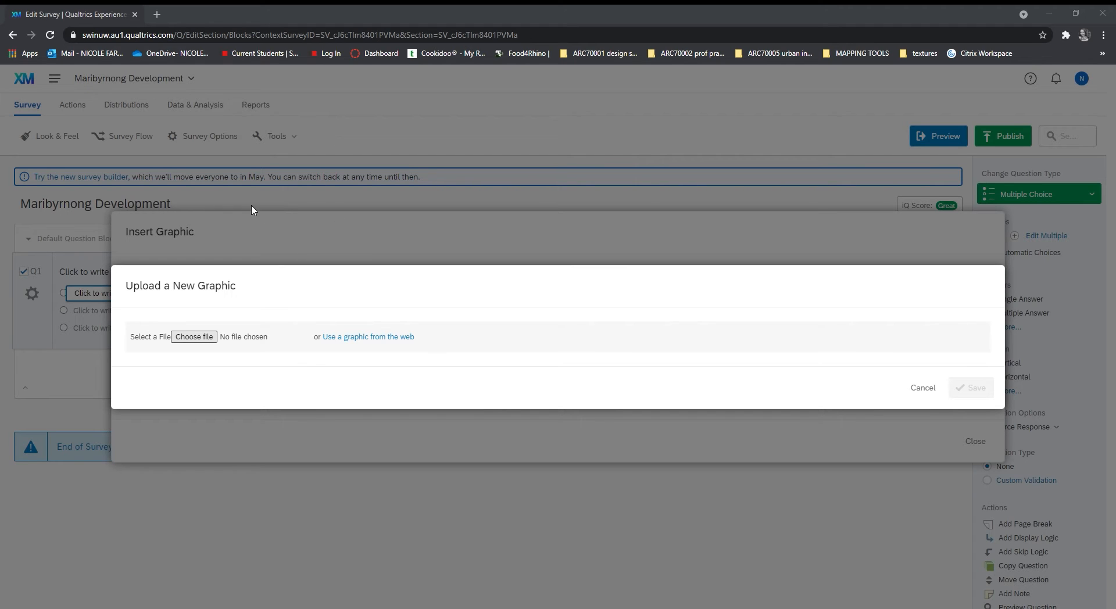
pyautogui.click(458, 300)
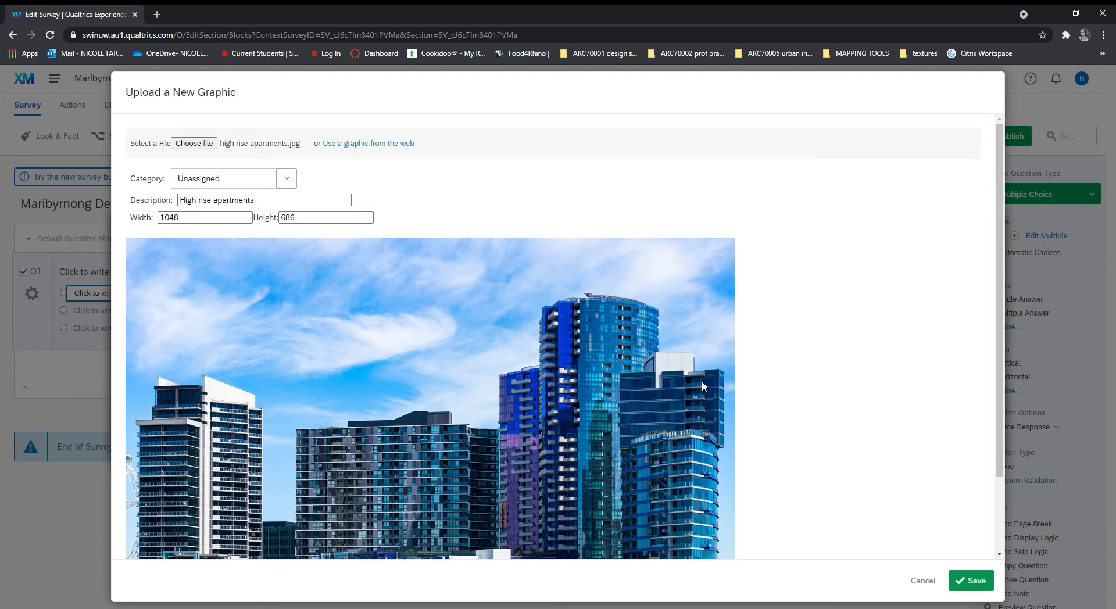
pyautogui.click(289, 179)
pyautogui.click(320, 180)
pyautogui.click(960, 586)
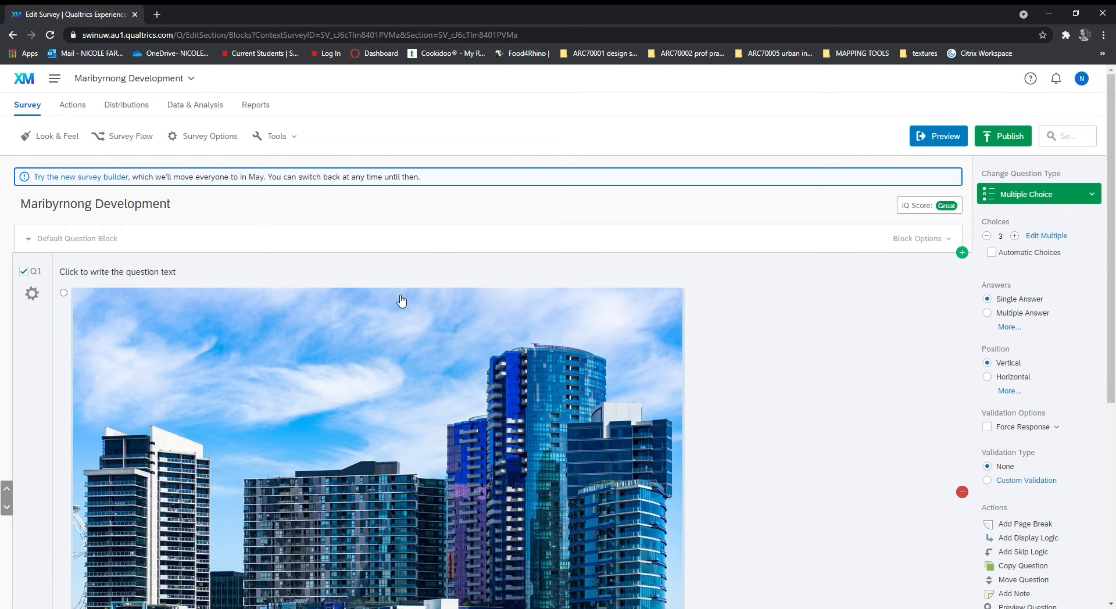
# Remove the inserted apartment graphic from the first choice of Q1.
pyautogui.scroll(-3, 399, 297)
pyautogui.click(397, 298)
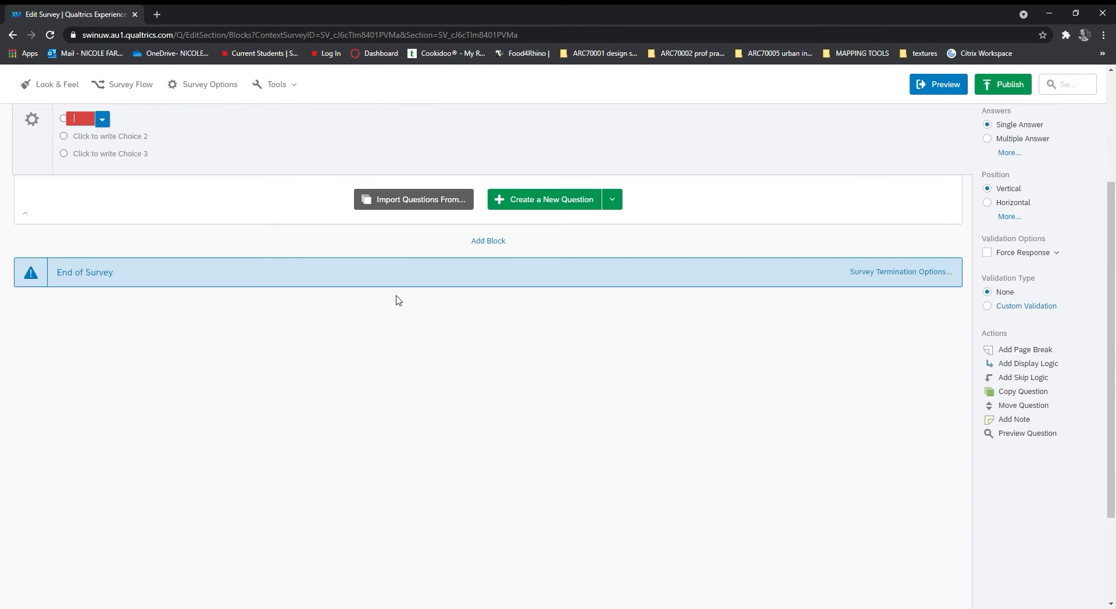
pyautogui.scroll(3, 407, 308)
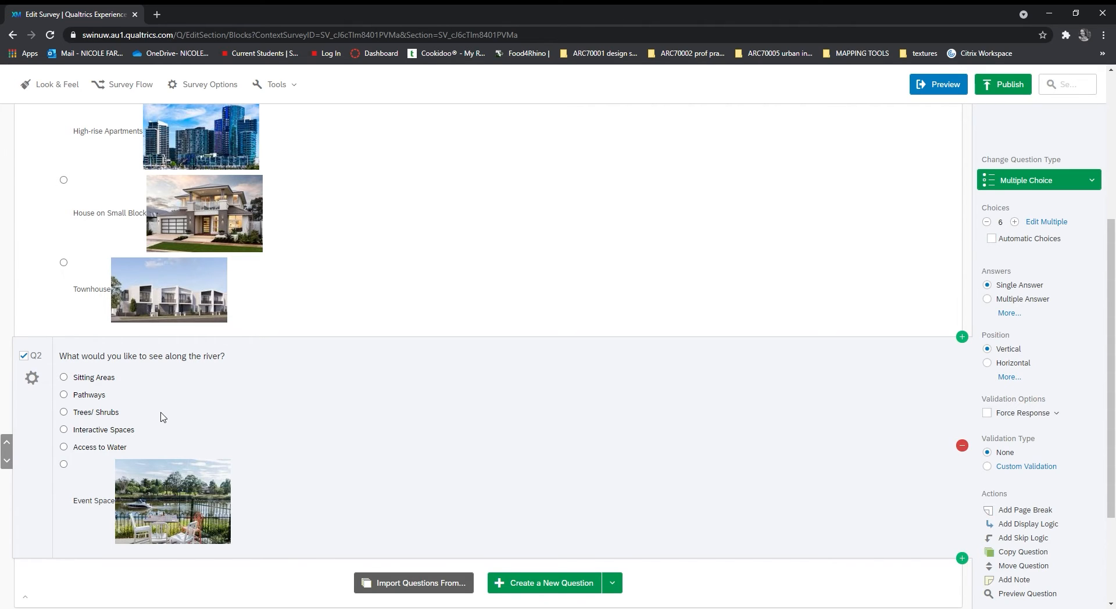
# Upload river access.jpg with a width of 200 and insert it into the Access to Water choice of Q2.
pyautogui.click(128, 452)
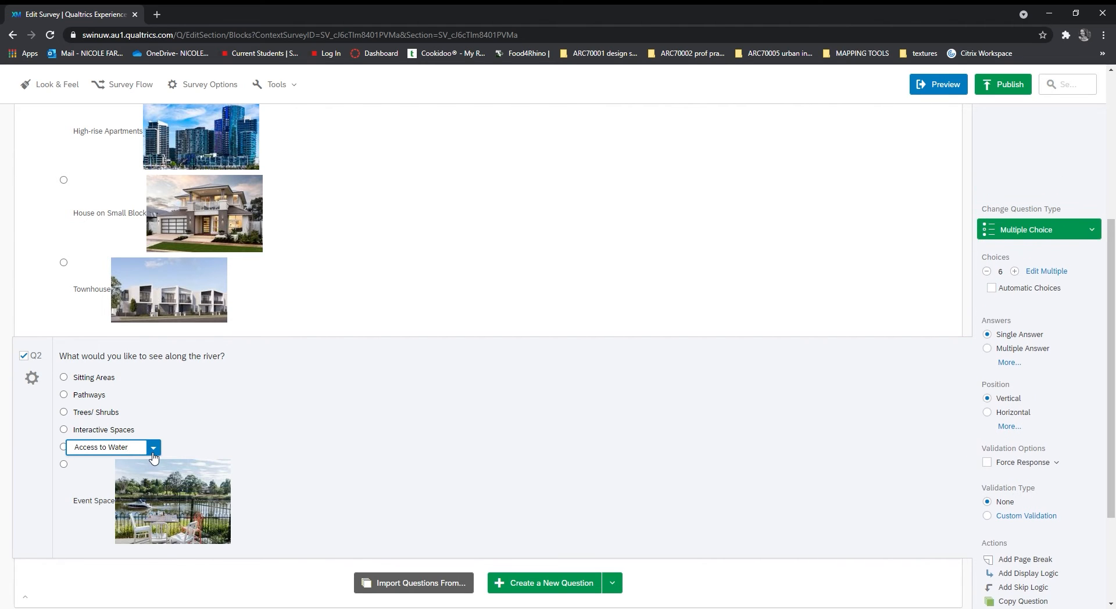
pyautogui.click(153, 453)
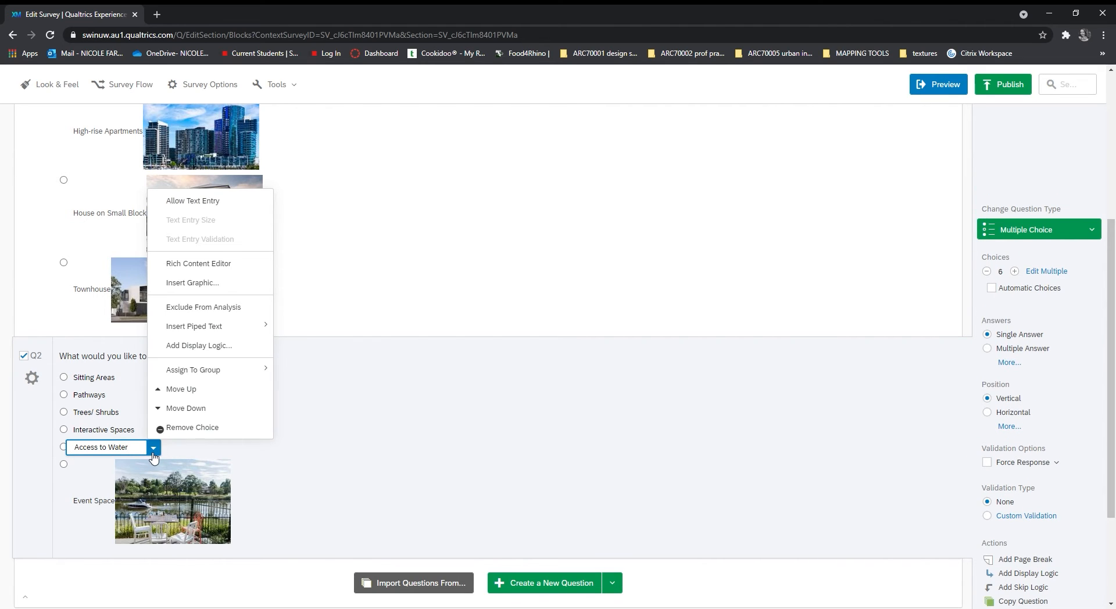
pyautogui.click(222, 294)
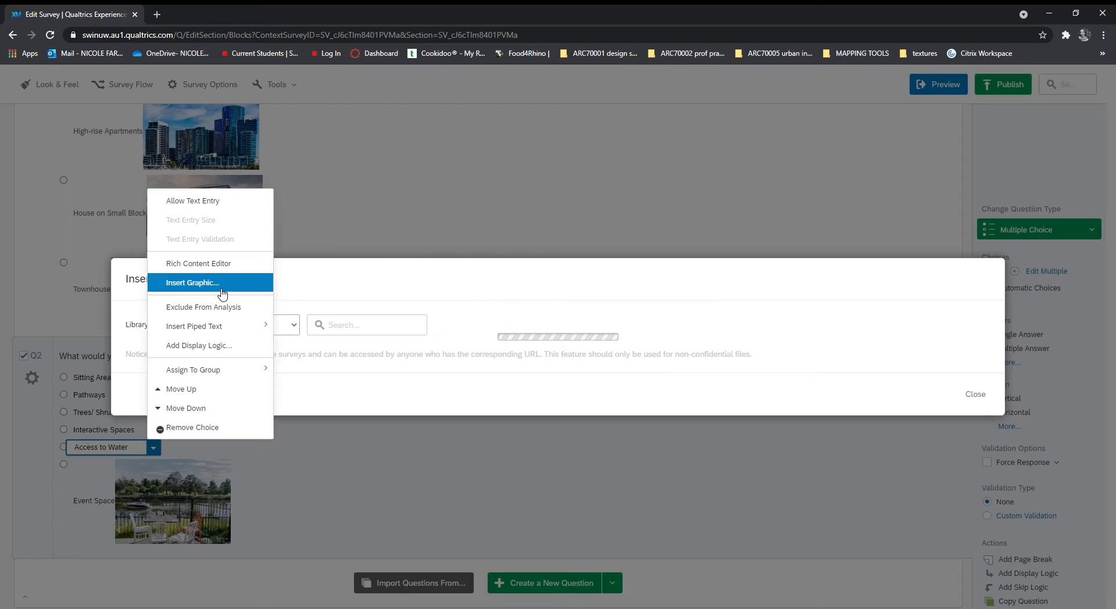
pyautogui.click(920, 264)
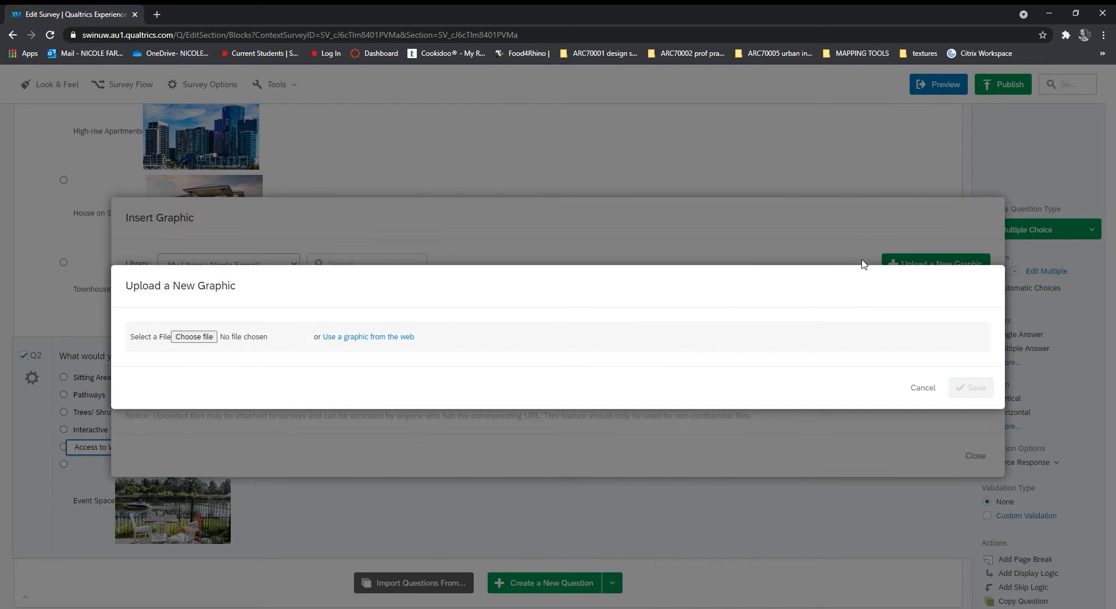
pyautogui.click(205, 339)
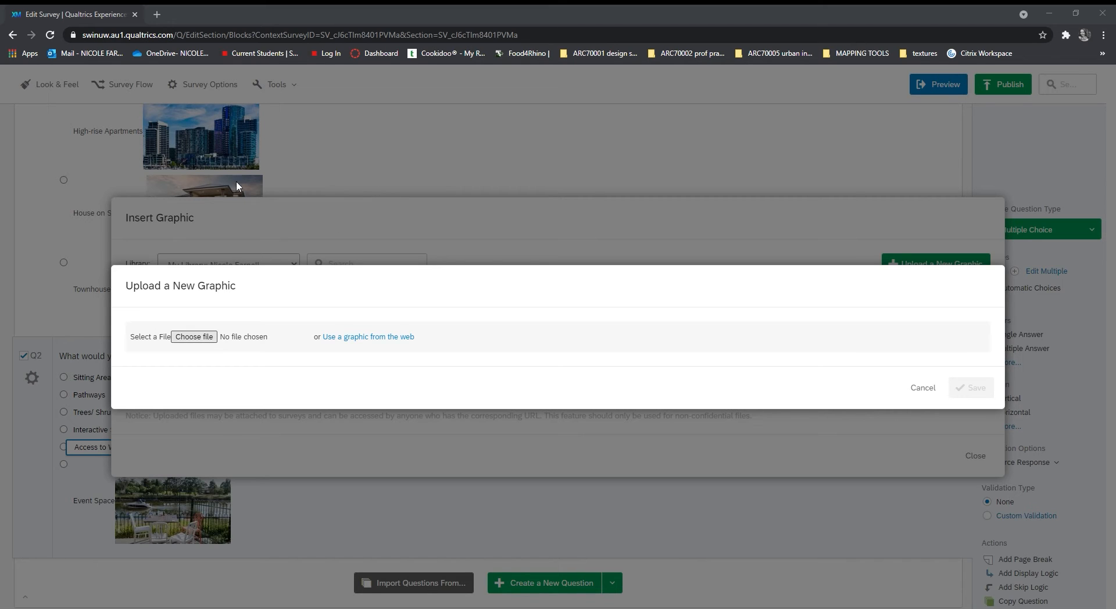
pyautogui.click(466, 296)
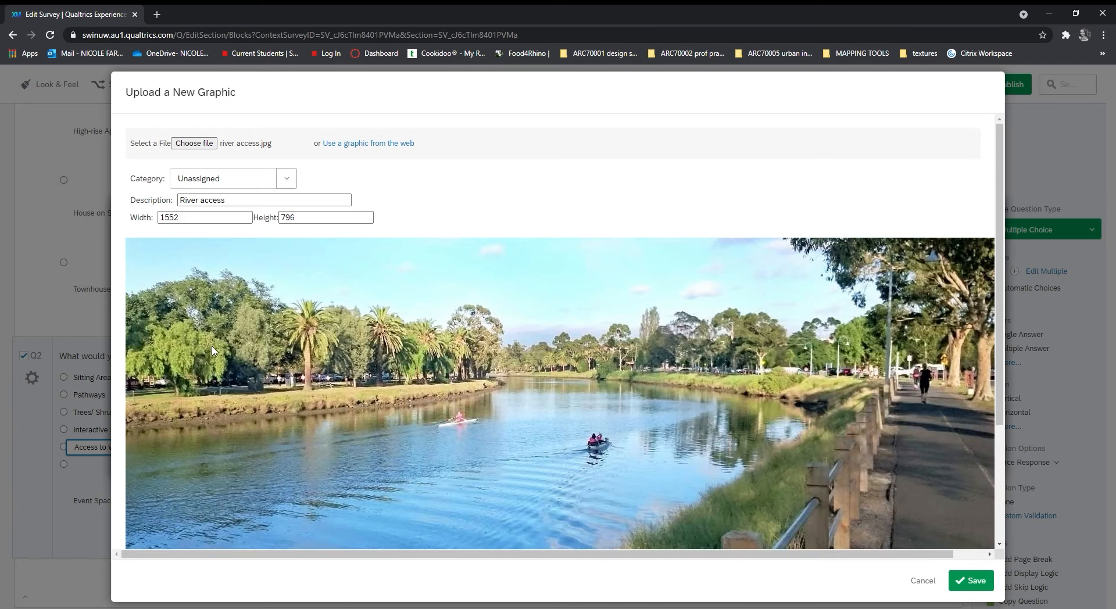
pyautogui.moveTo(225, 220); pyautogui.dragTo(142, 220)
pyautogui.write('200')
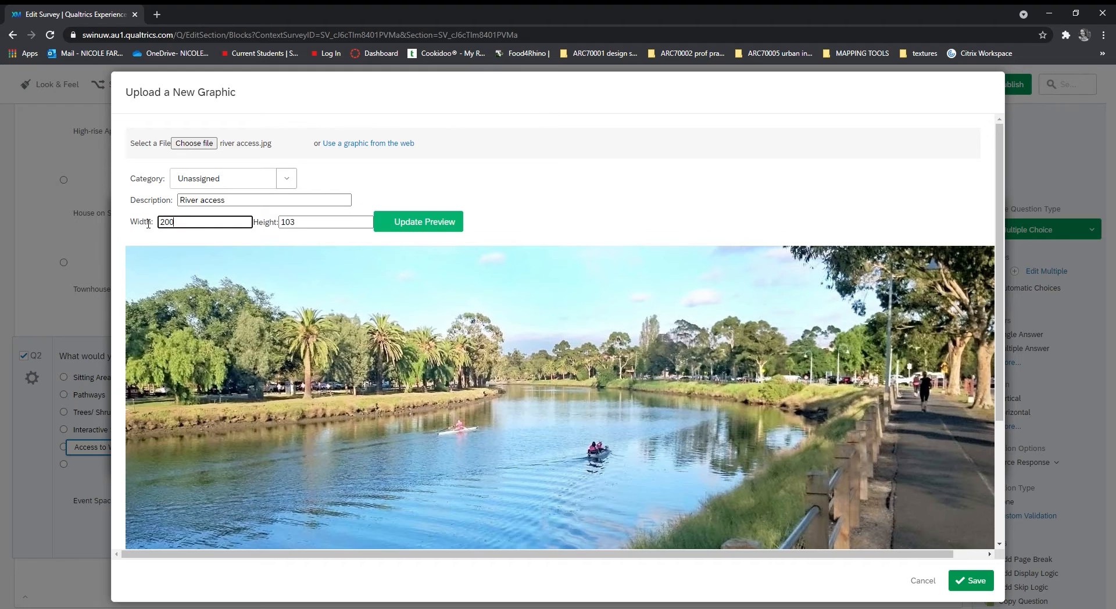
pyautogui.click(451, 229)
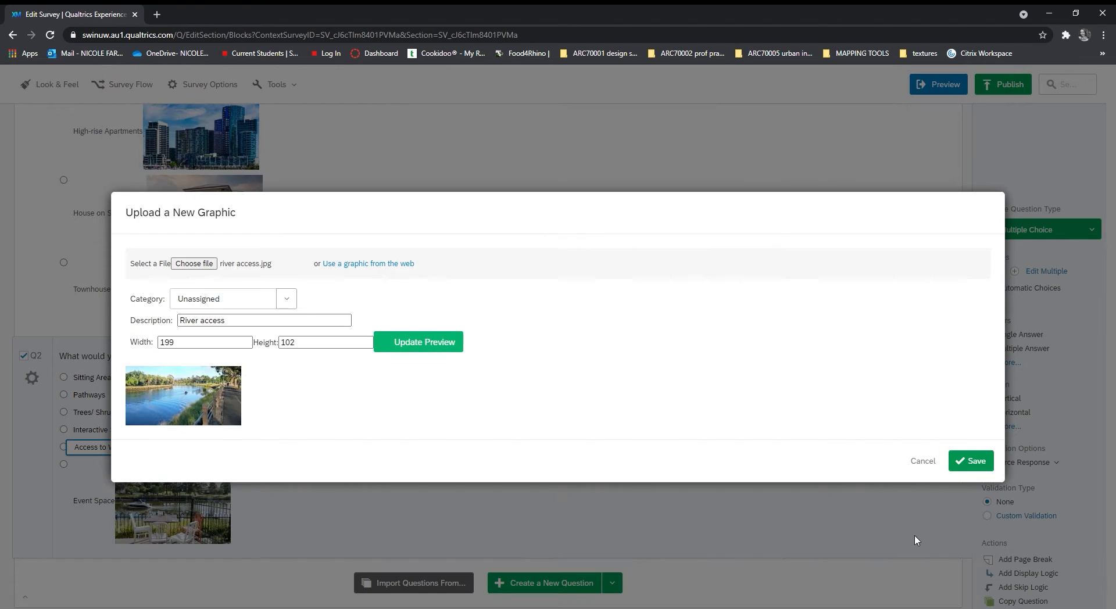
pyautogui.click(981, 465)
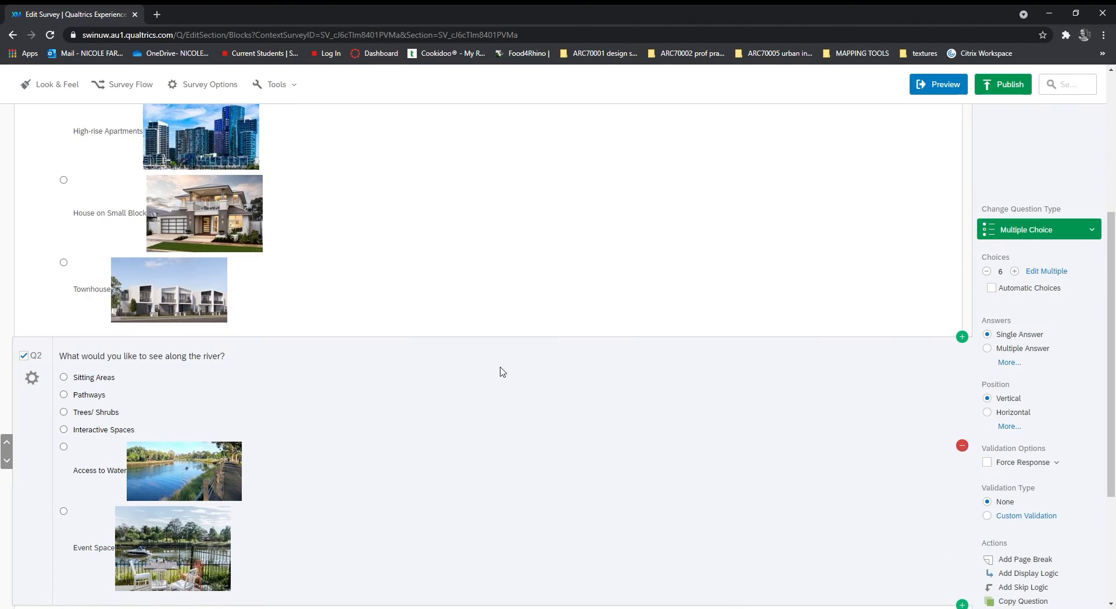
# Upload interaction.jpg with a width of 200 and insert it into the Interactive Spaces choice of Q2.
pyautogui.click(136, 433)
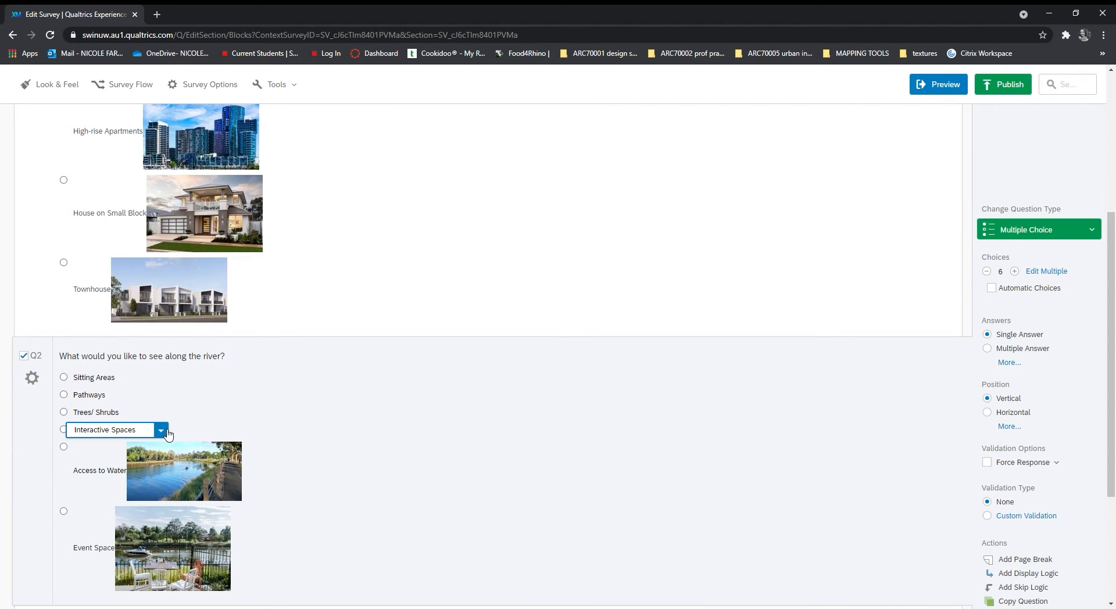
pyautogui.click(161, 430)
pyautogui.click(230, 266)
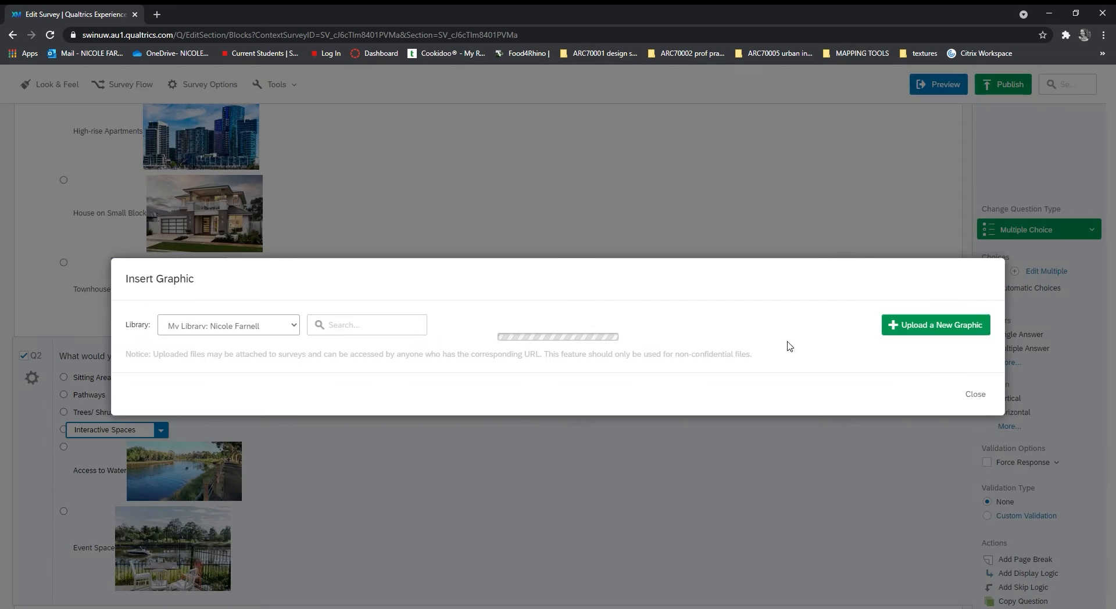
pyautogui.click(926, 269)
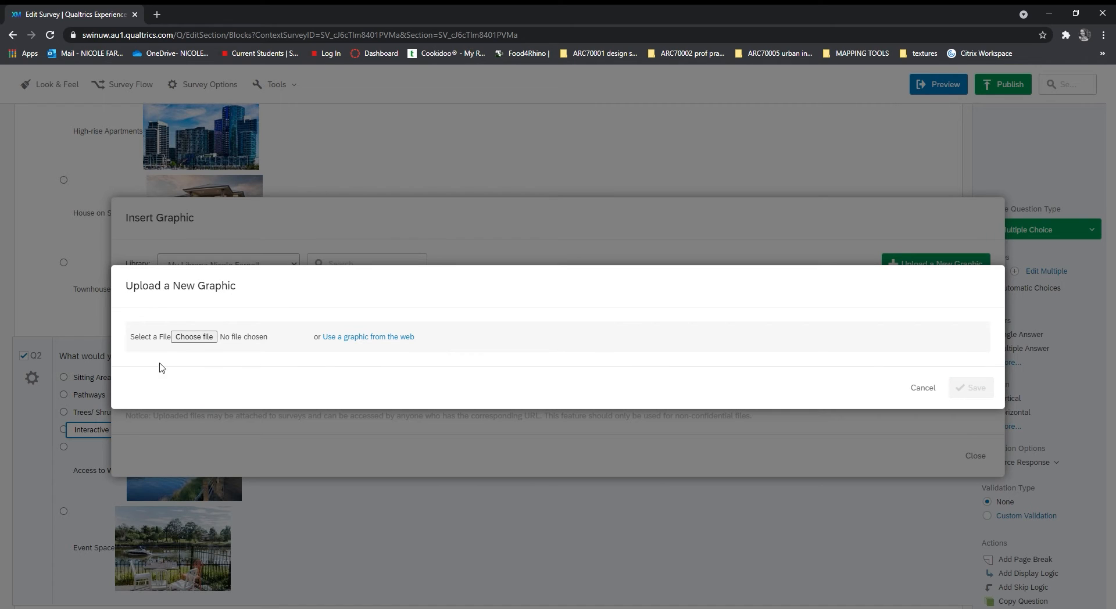
pyautogui.click(206, 340)
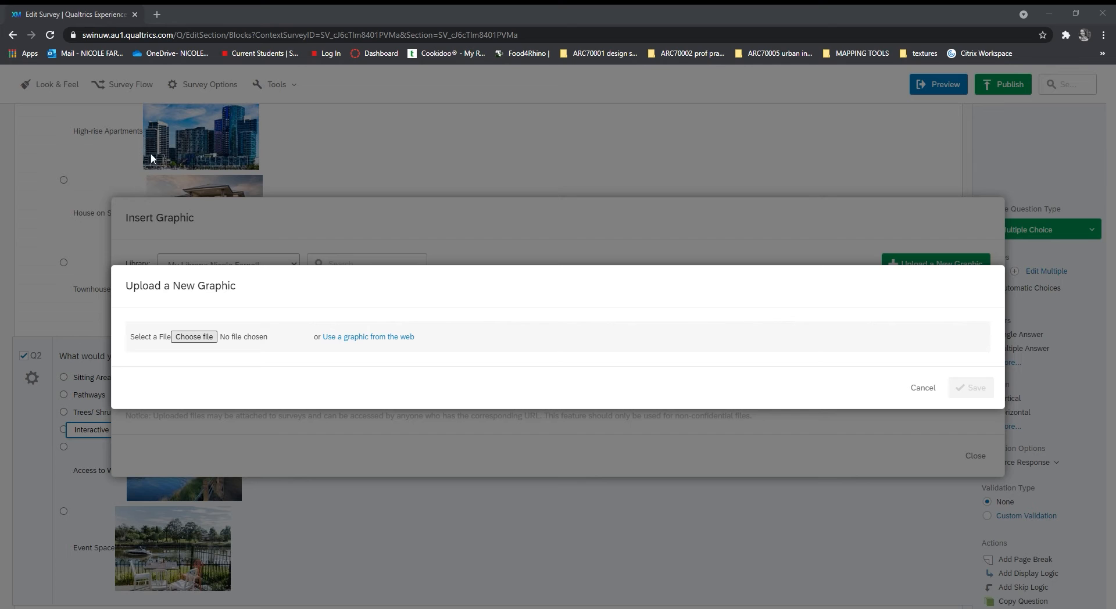
pyautogui.click(462, 296)
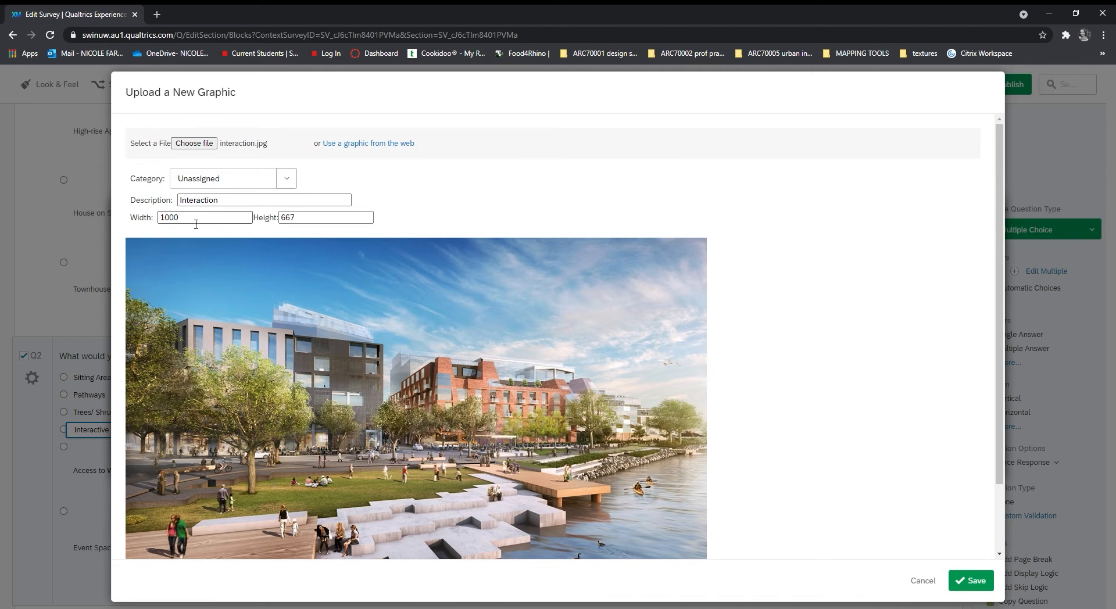
pyautogui.moveTo(247, 217); pyautogui.dragTo(137, 227)
pyautogui.write('200')
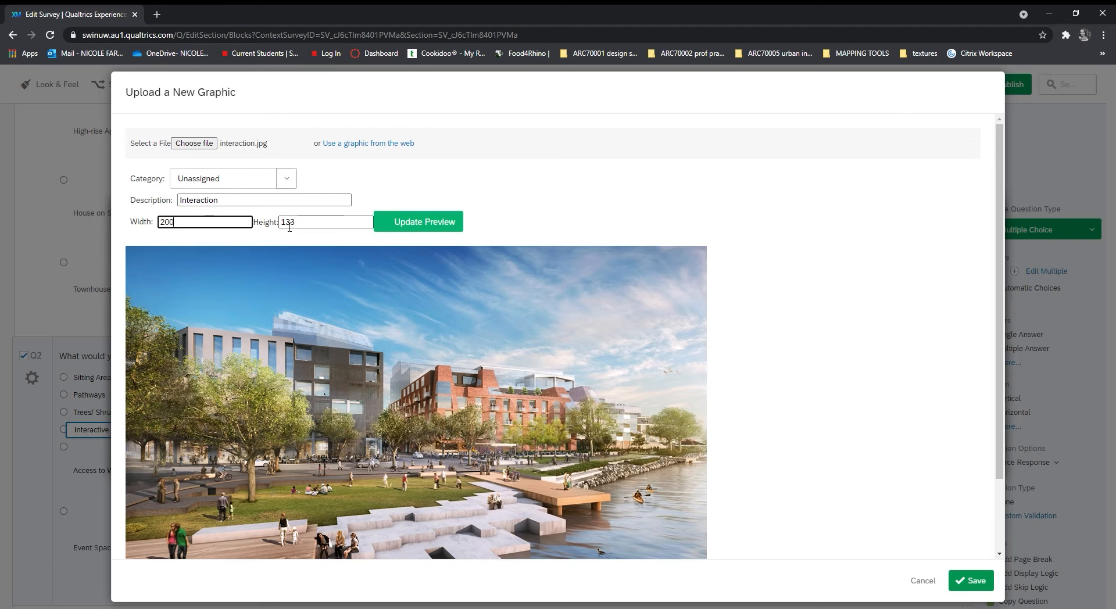
pyautogui.click(434, 232)
pyautogui.click(972, 470)
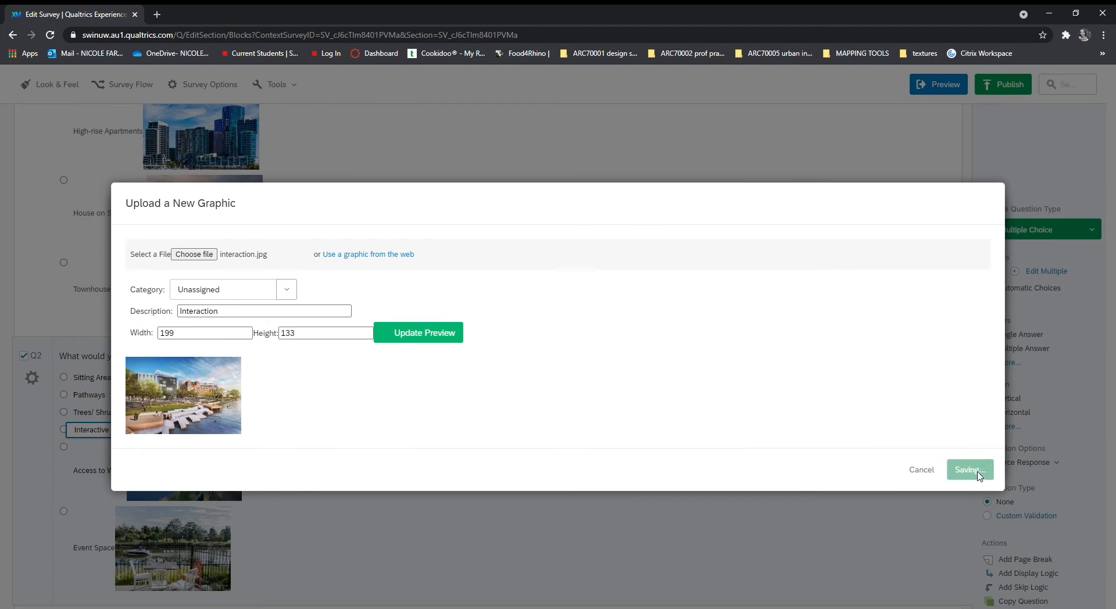
pyautogui.scroll(-1, 407, 441)
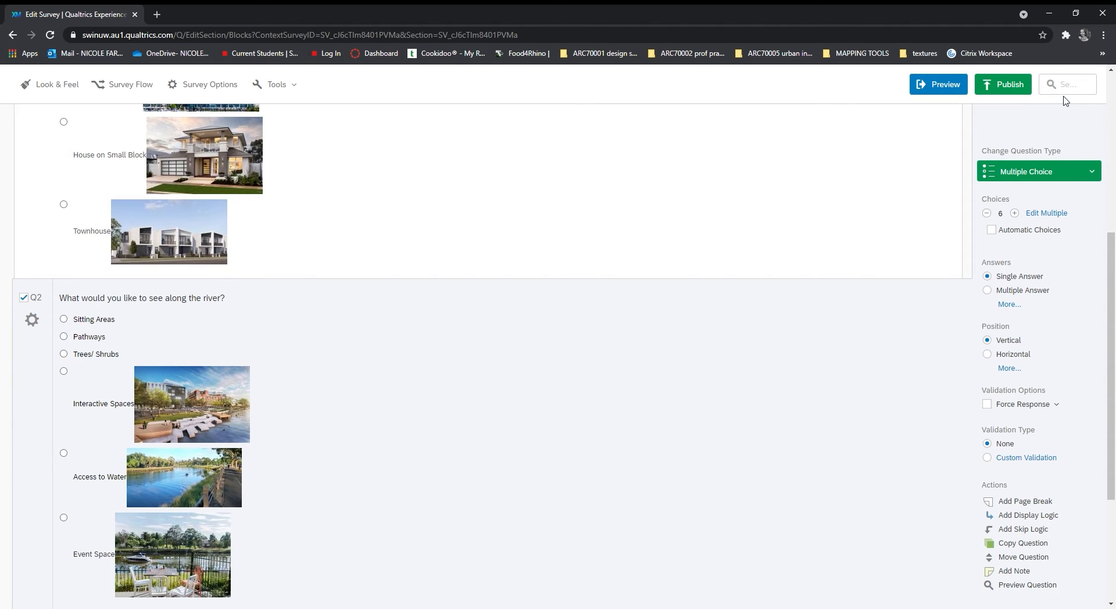
pyautogui.scroll(-3, 327, 168)
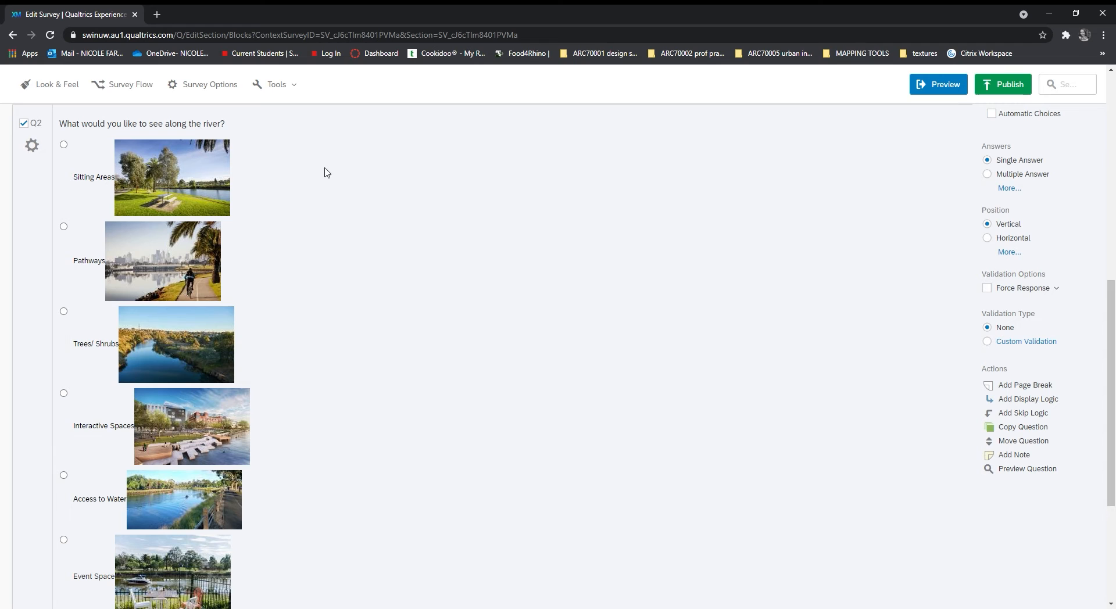
pyautogui.scroll(8, 423, 372)
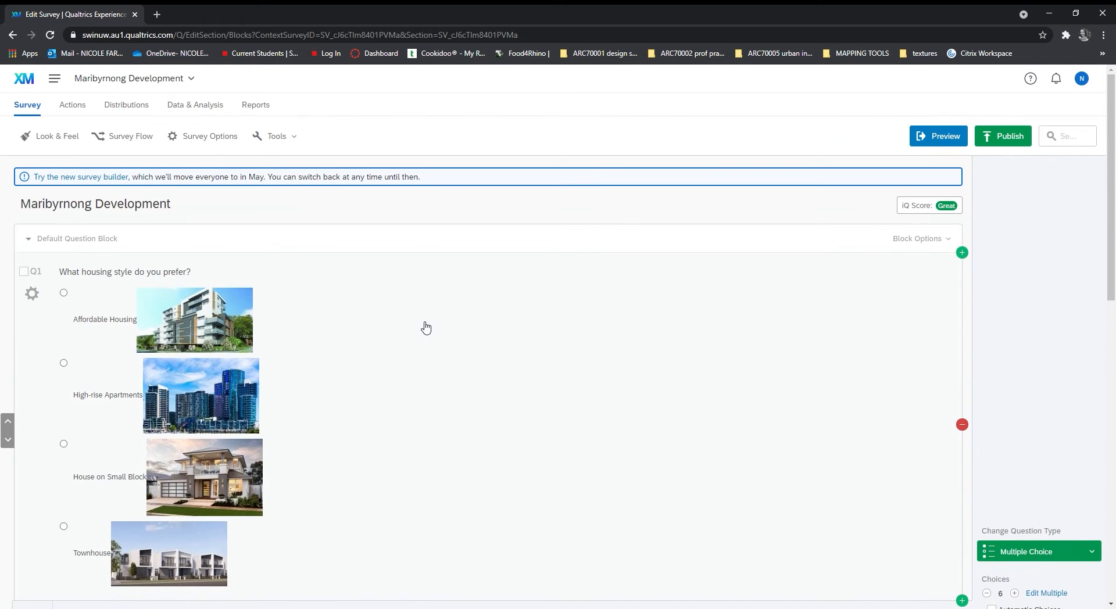
# Add question Q3 reading "What would you like in open space?" below Q2 and turn off its automatic choices.
pyautogui.scroll(-2, 402, 297)
pyautogui.scroll(-10, 391, 280)
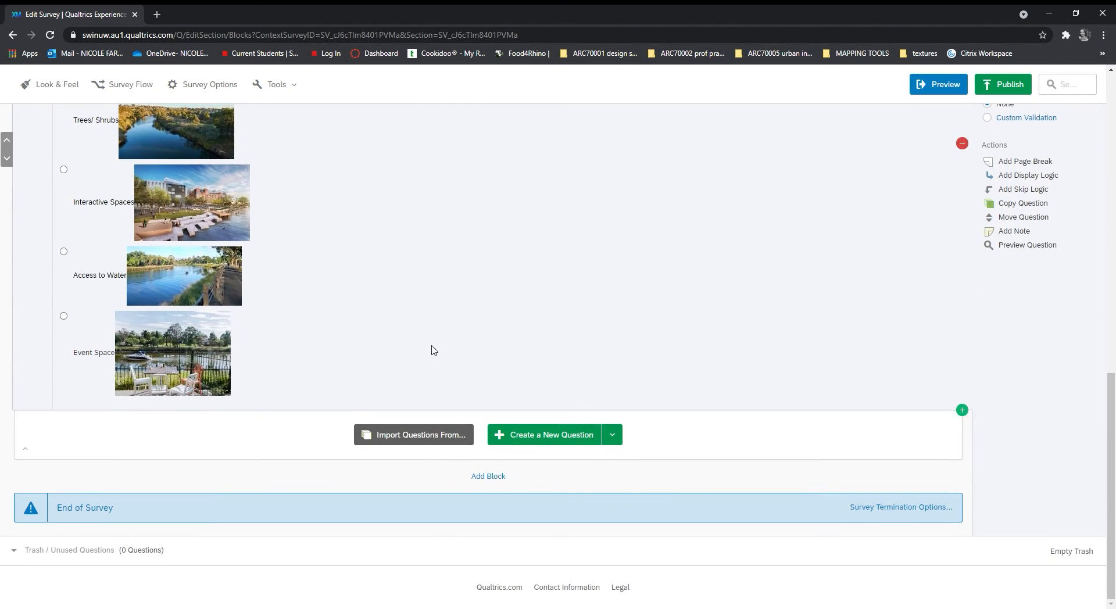
pyautogui.click(553, 434)
pyautogui.click(181, 438)
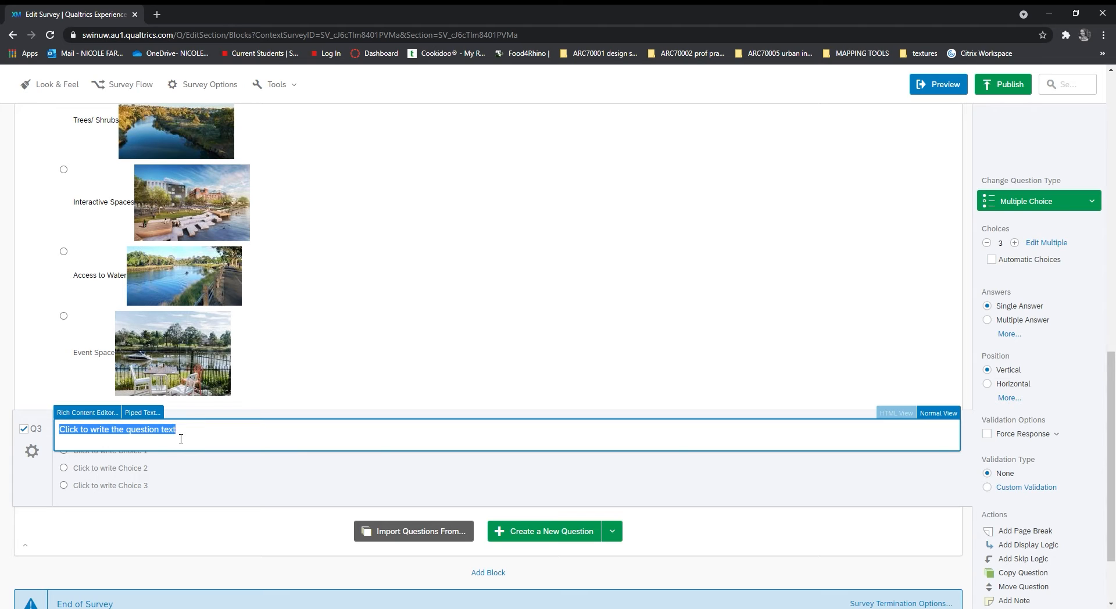
pyautogui.write('What')
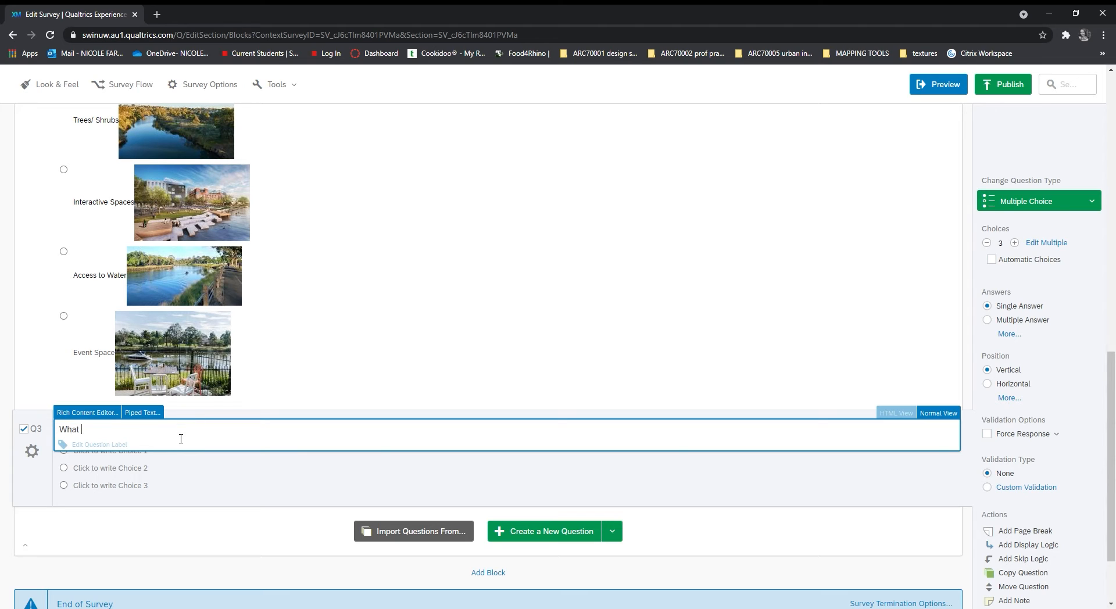
pyautogui.write(' would you like in open space?')
pyautogui.click(224, 501)
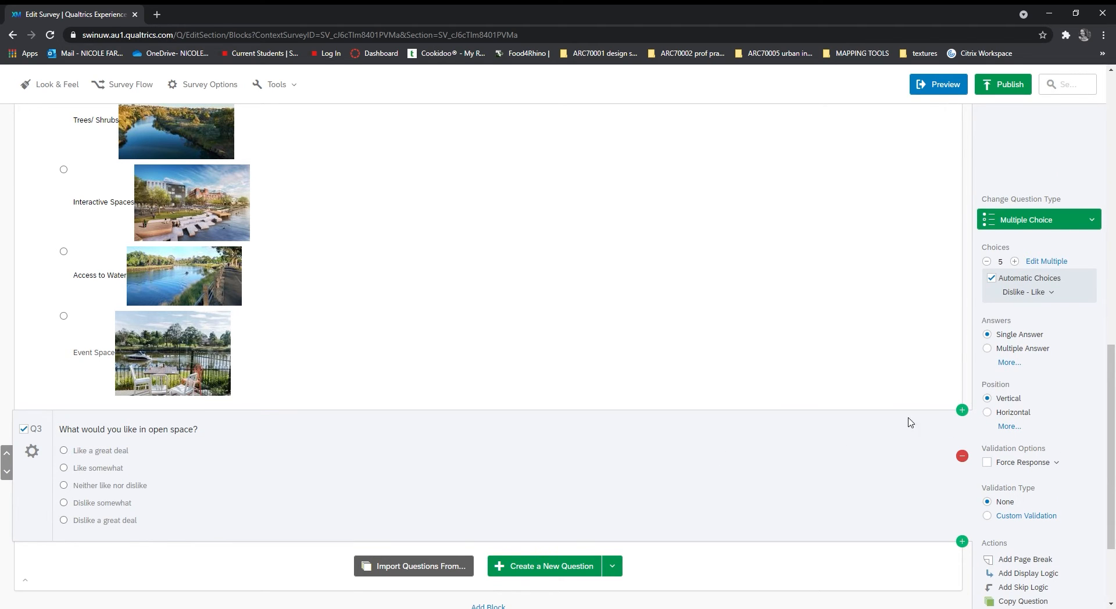
pyautogui.click(994, 279)
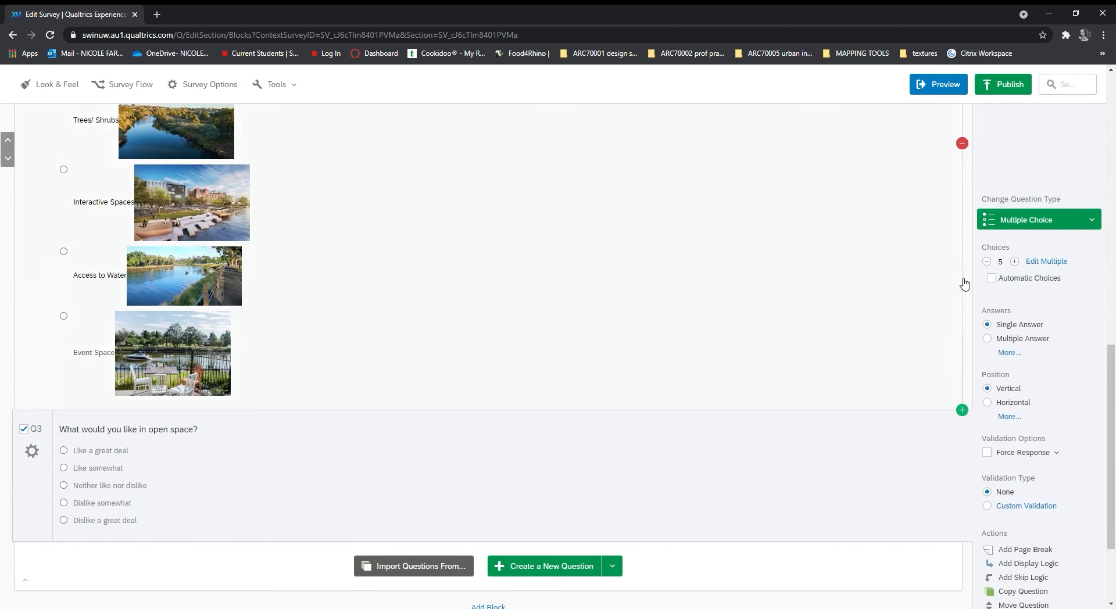
# Replace the first choice of Q3 with "Sitting areas".
pyautogui.click(114, 453)
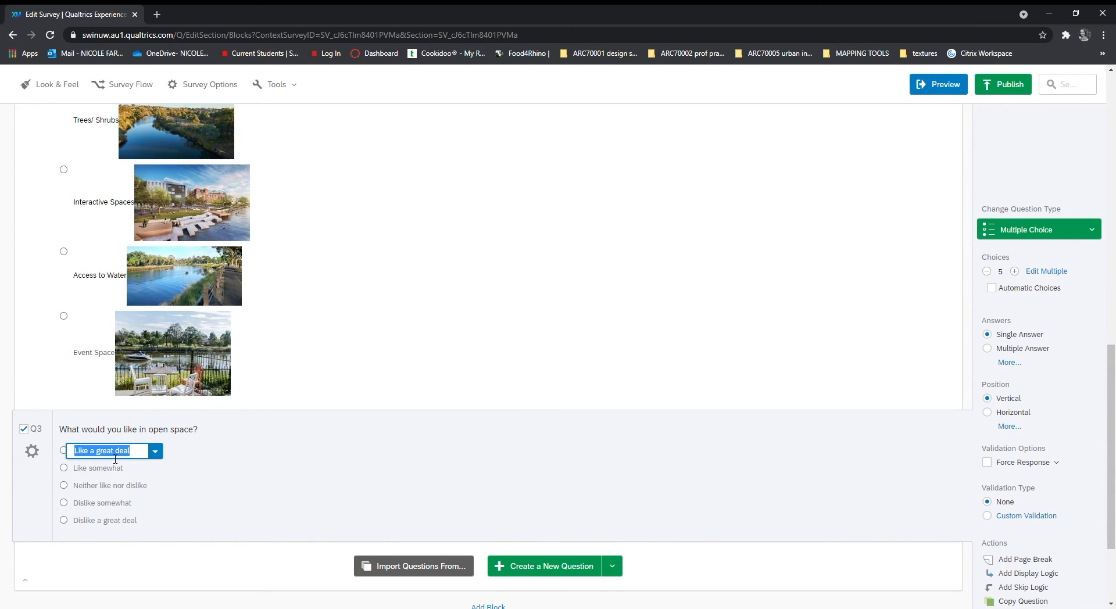
pyautogui.write('Seat')
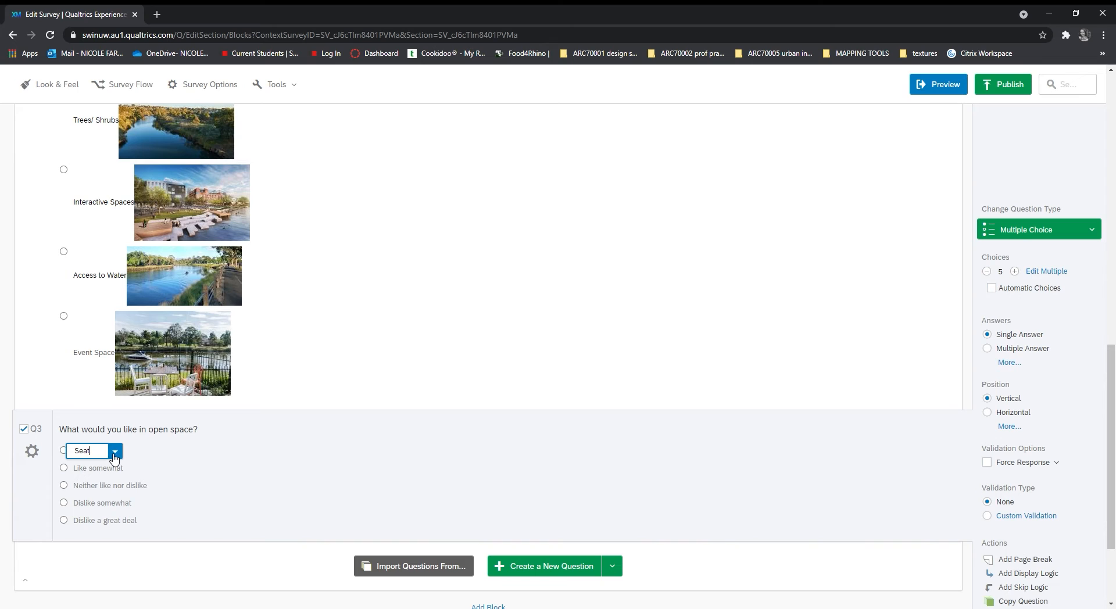
pyautogui.write('ting areas')
pyautogui.press('BackSpace')
pyautogui.press('BackSpace')
pyautogui.press('BackSpace')
pyautogui.press('BackSpace')
pyautogui.write('itting areas')
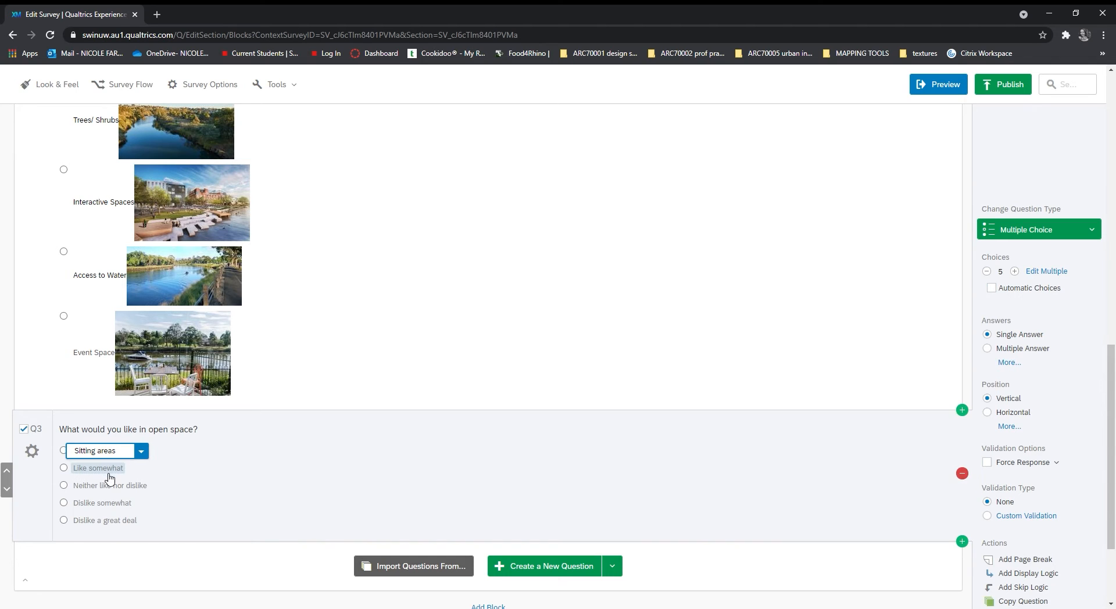
# Replace the second, third and fourth choices of Q3 with "Playground", "Water" and "Nature/ Gardens".
pyautogui.click(110, 476)
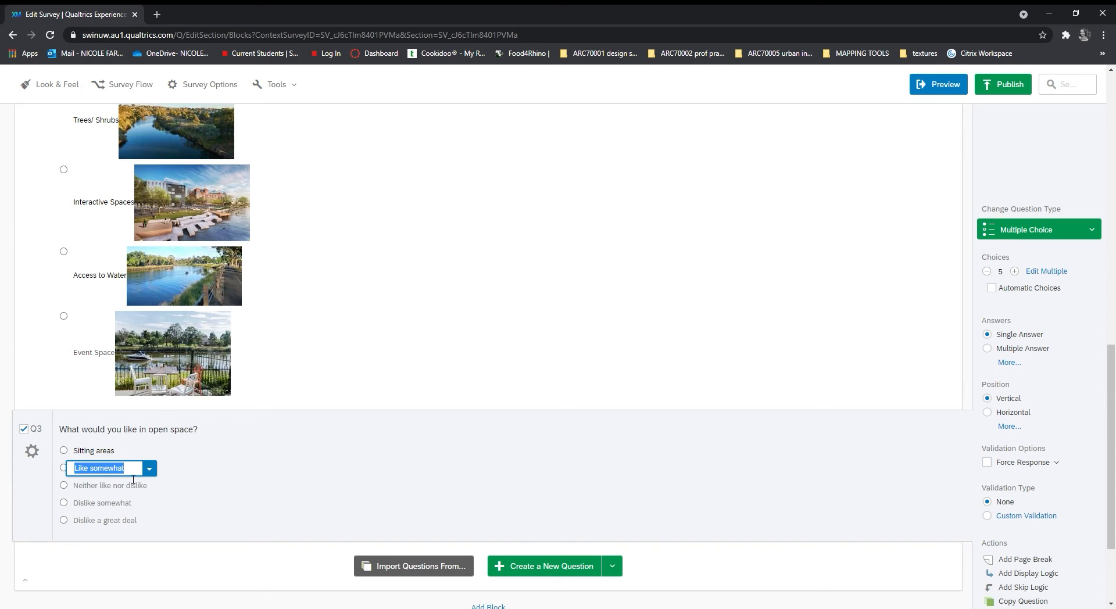
pyautogui.write('Playground')
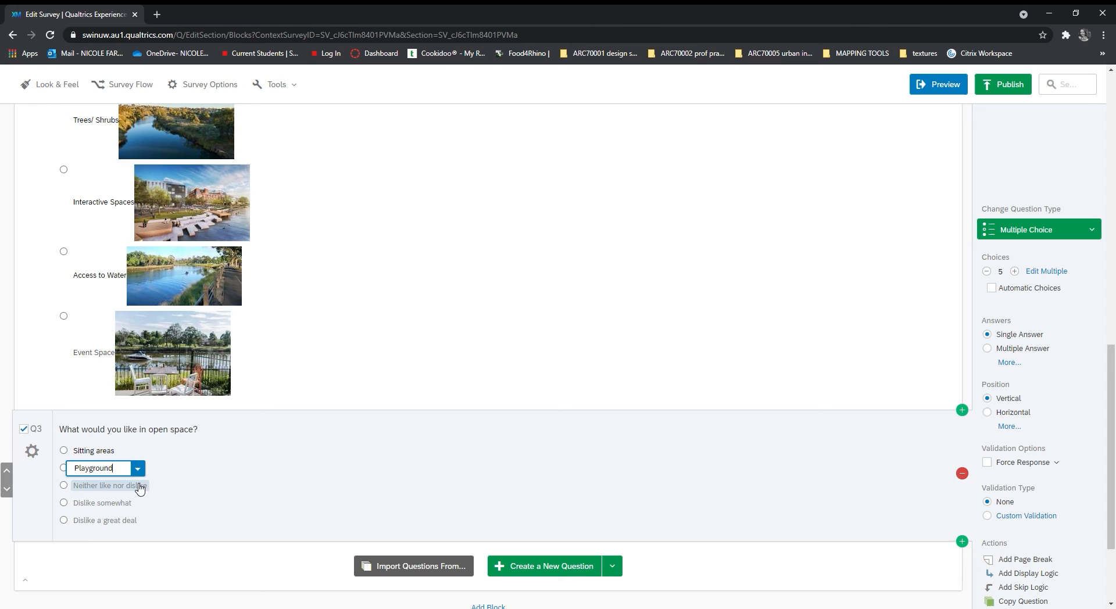
pyautogui.click(140, 486)
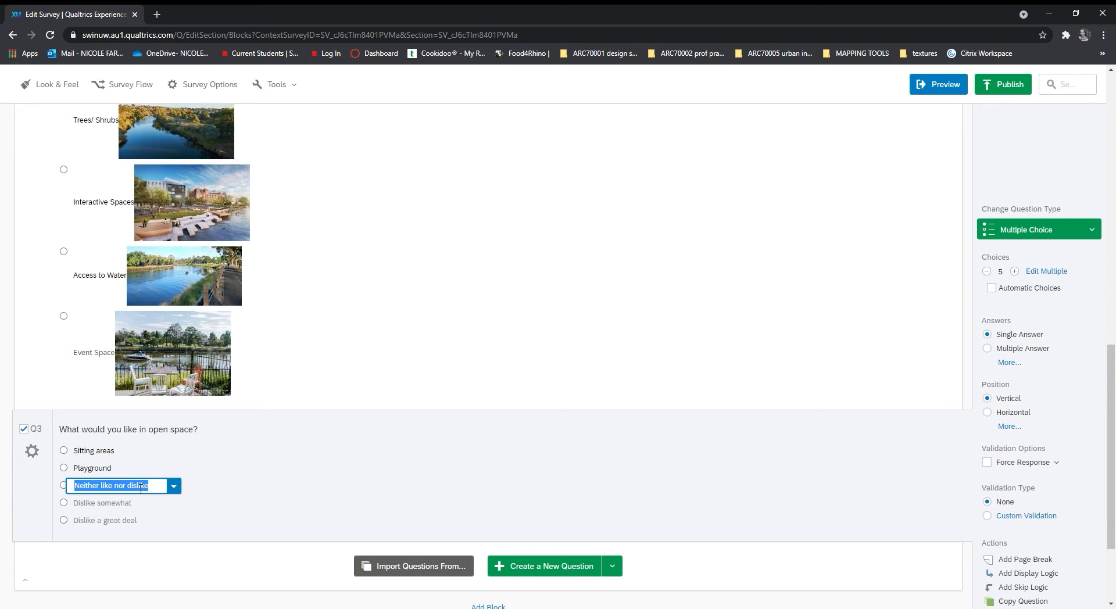
pyautogui.write('Water')
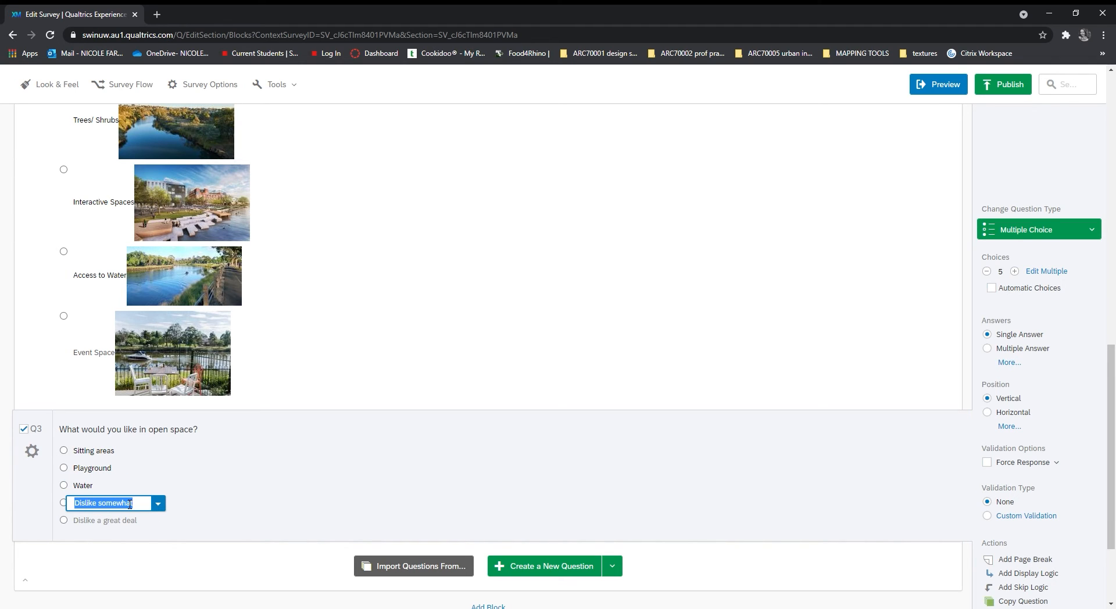
pyautogui.write('Natur')
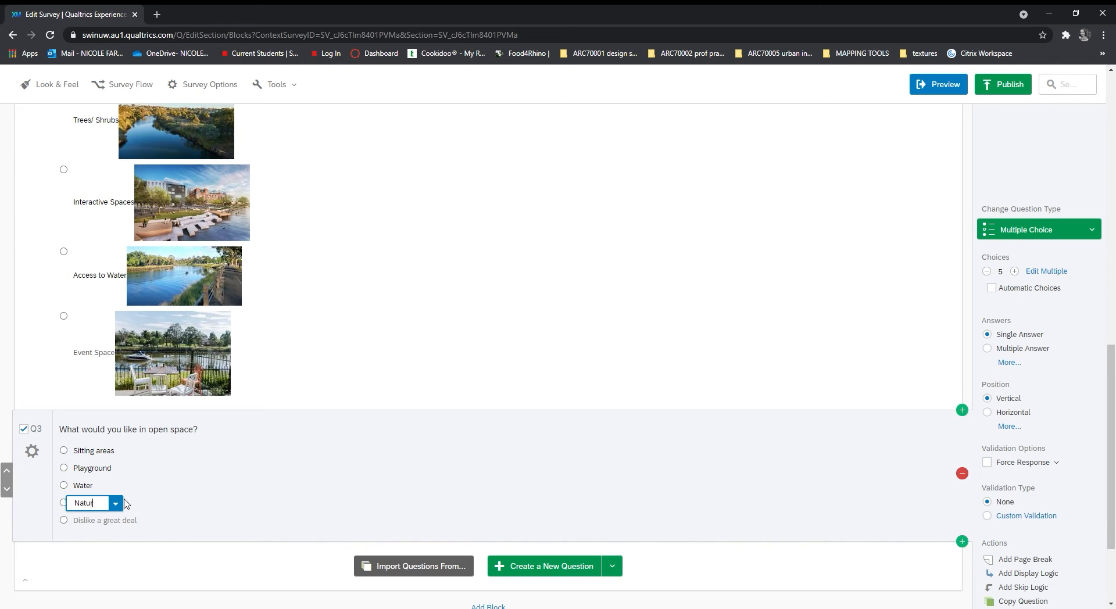
pyautogui.write('e/ Gardens')
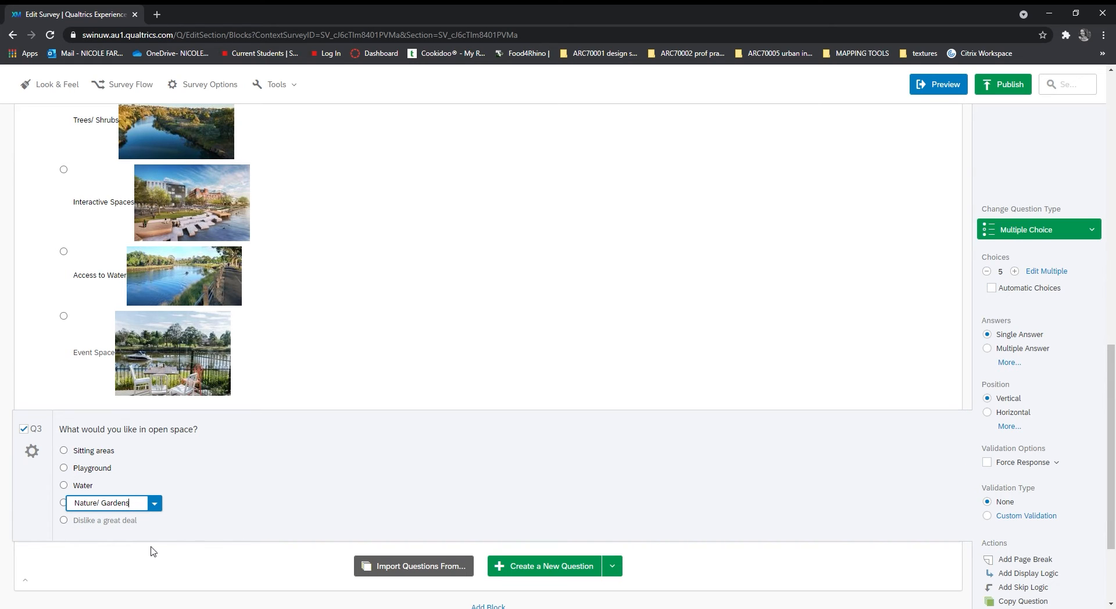
pyautogui.click(155, 572)
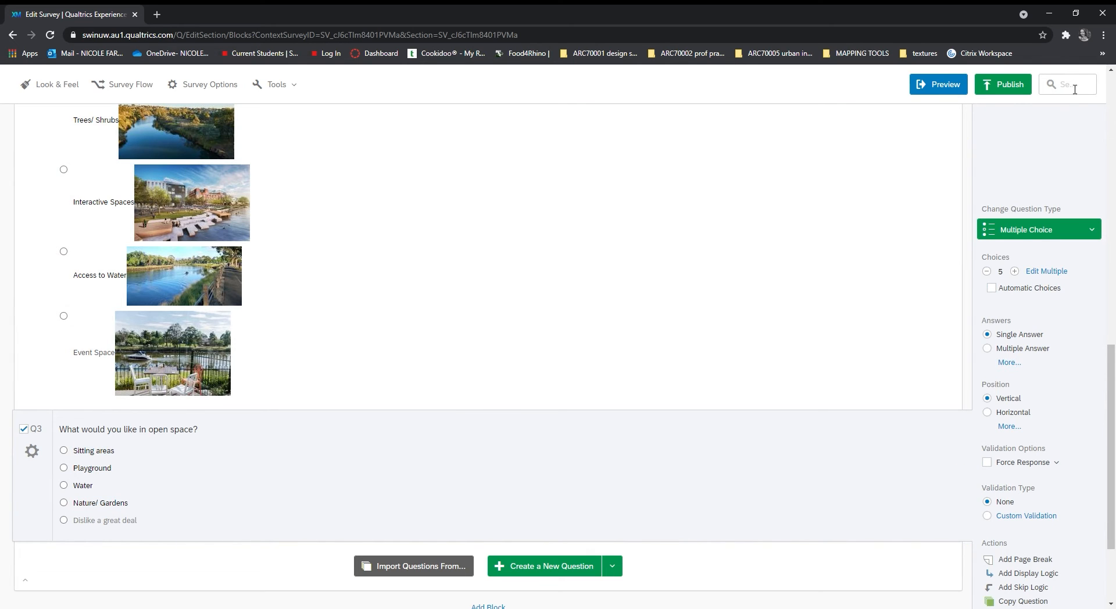
# Set the answer type of Q2, the question about the river, to Multiple Answer.
pyautogui.click(492, 285)
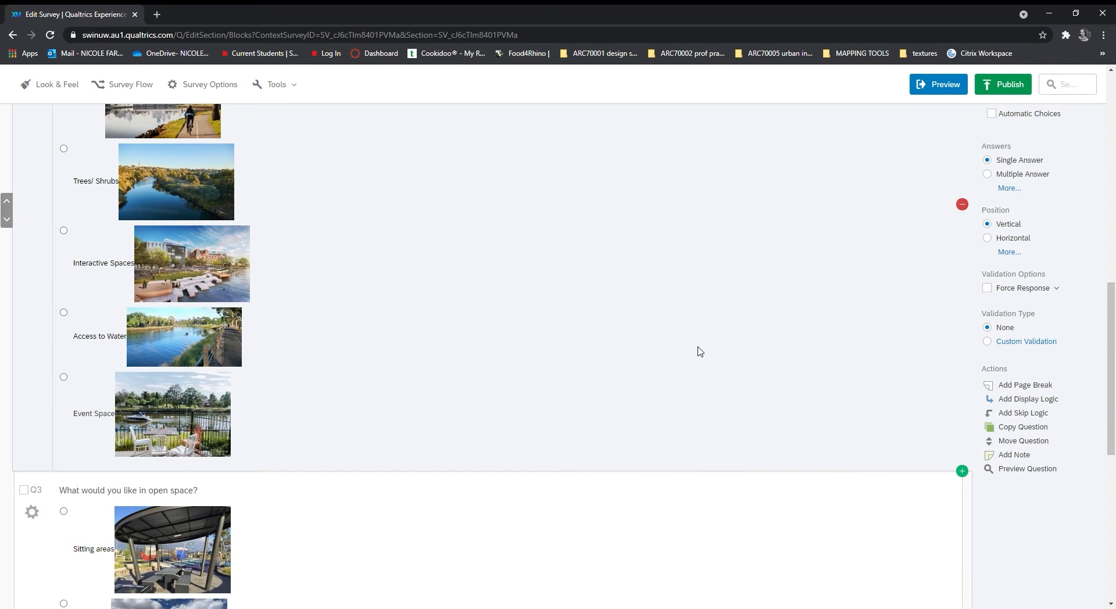
pyautogui.scroll(1, 663, 351)
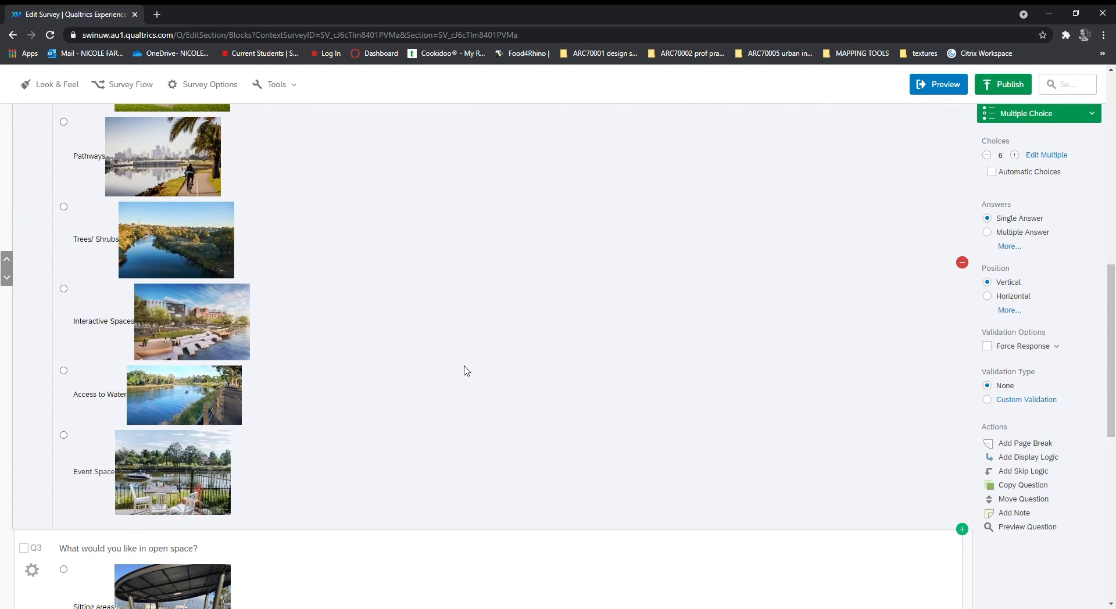
pyautogui.scroll(3, 466, 370)
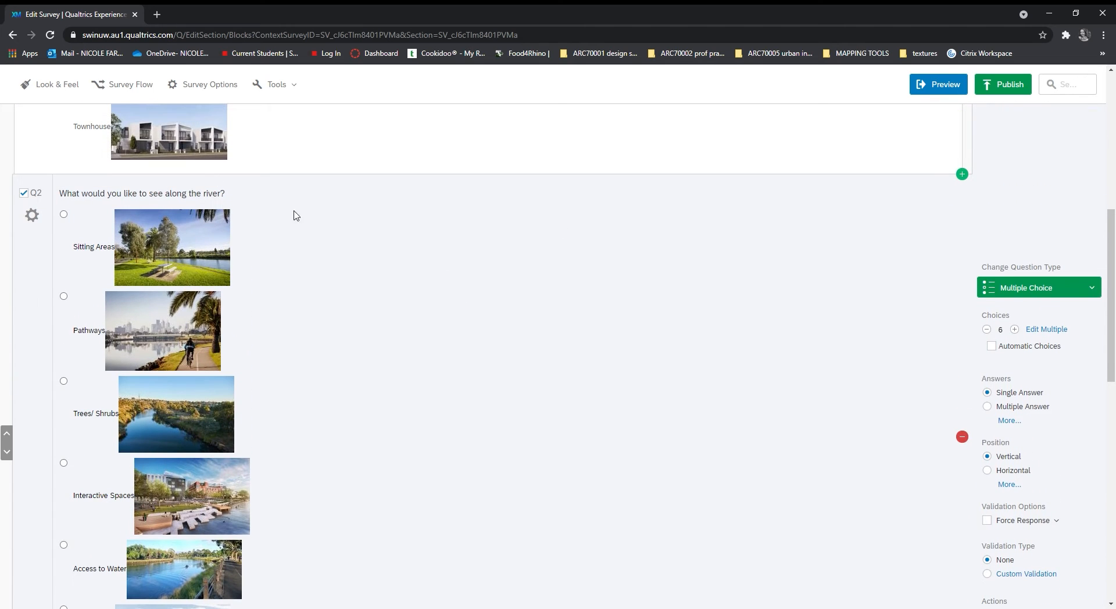
pyautogui.scroll(-2, 254, 271)
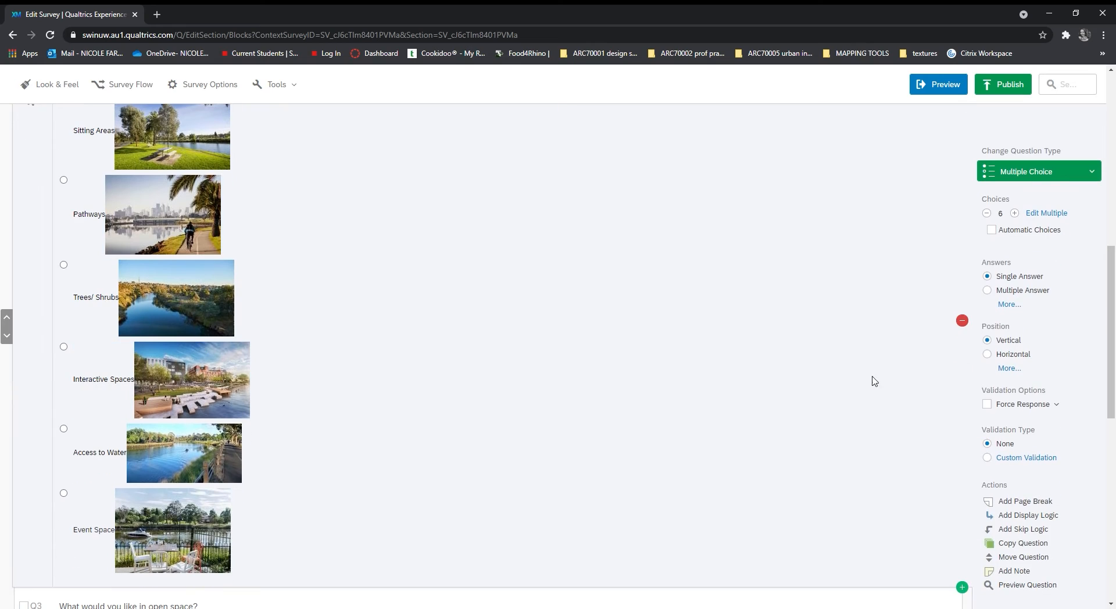
pyautogui.click(988, 290)
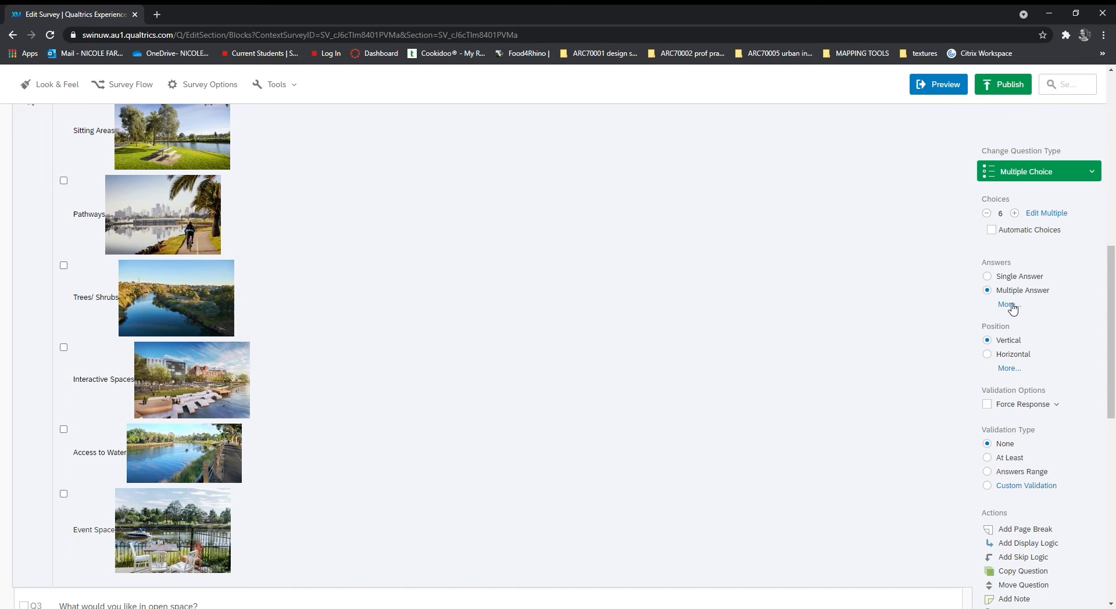
# Try the Multi Select Box answer type on Q2 and return it to Multiple Answer.
pyautogui.click(1010, 305)
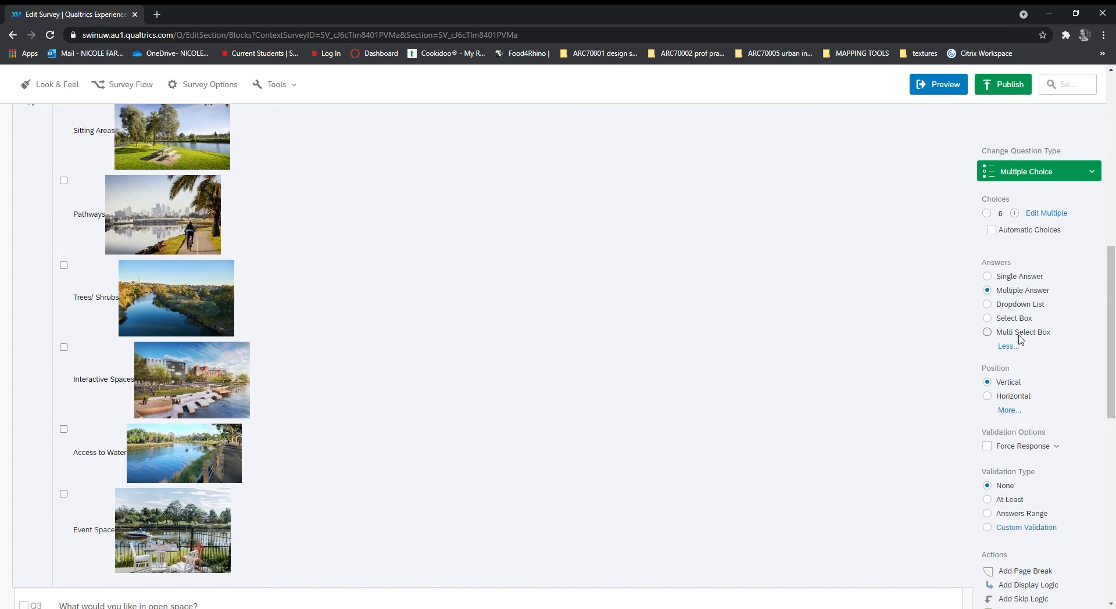
pyautogui.click(1023, 333)
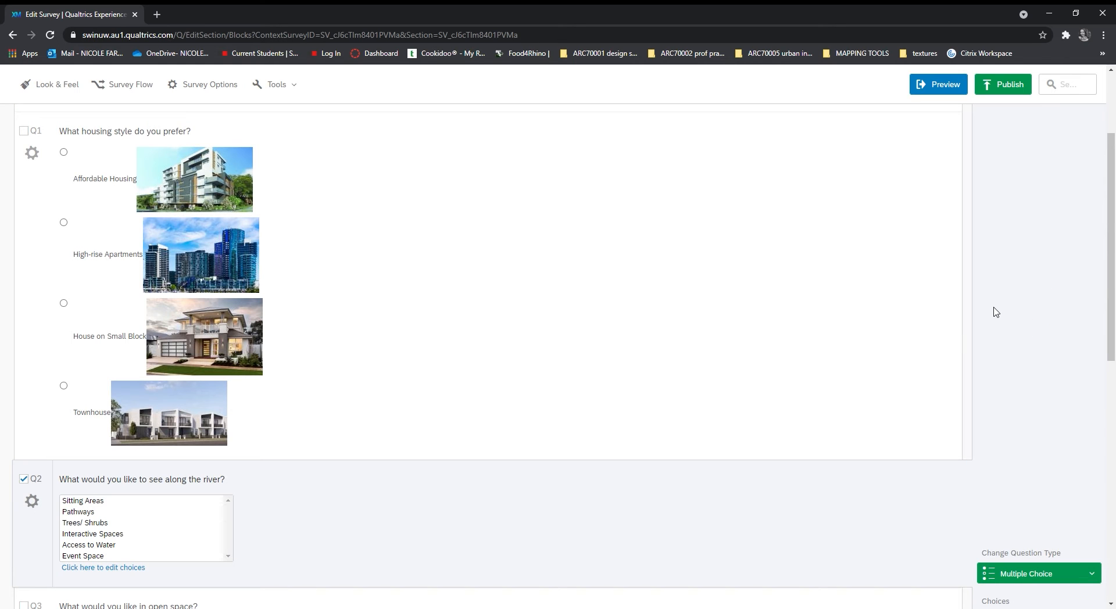
pyautogui.scroll(3, 1029, 267)
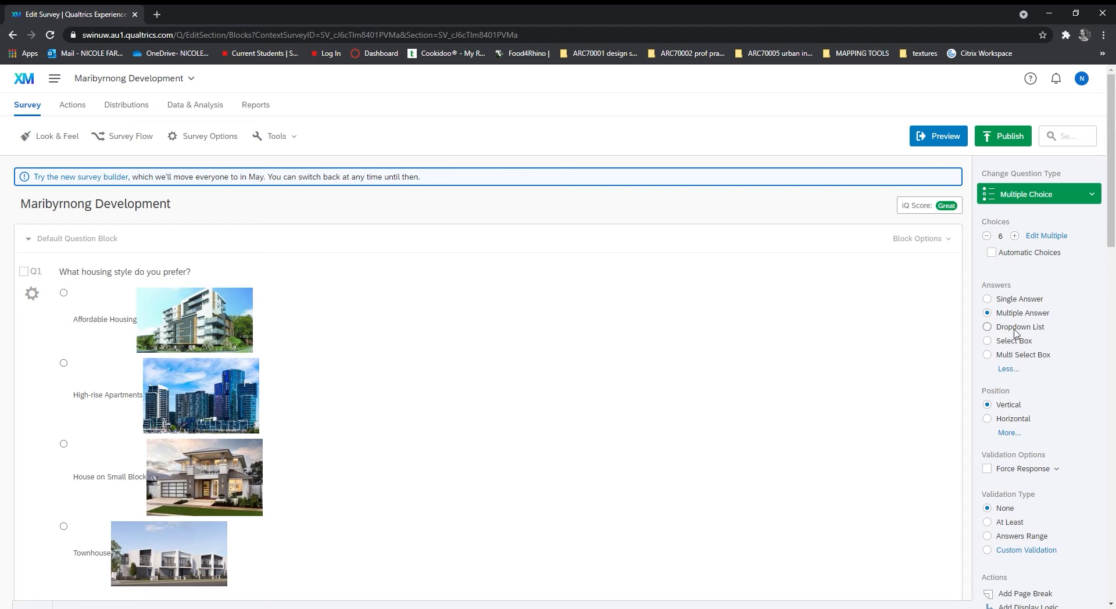
pyautogui.scroll(-7, 713, 360)
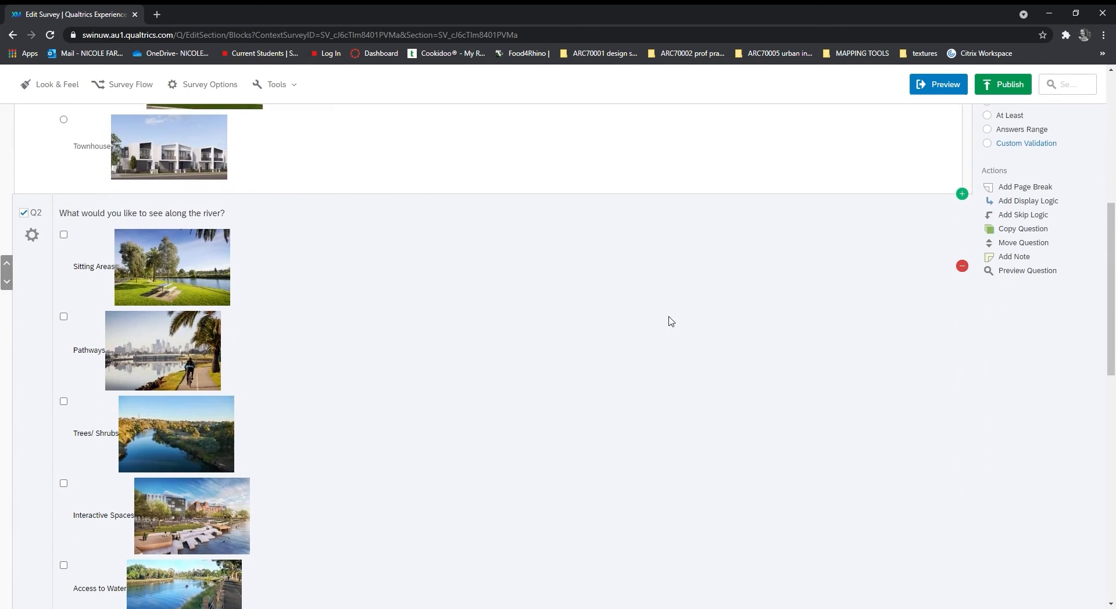
pyautogui.scroll(1, 740, 339)
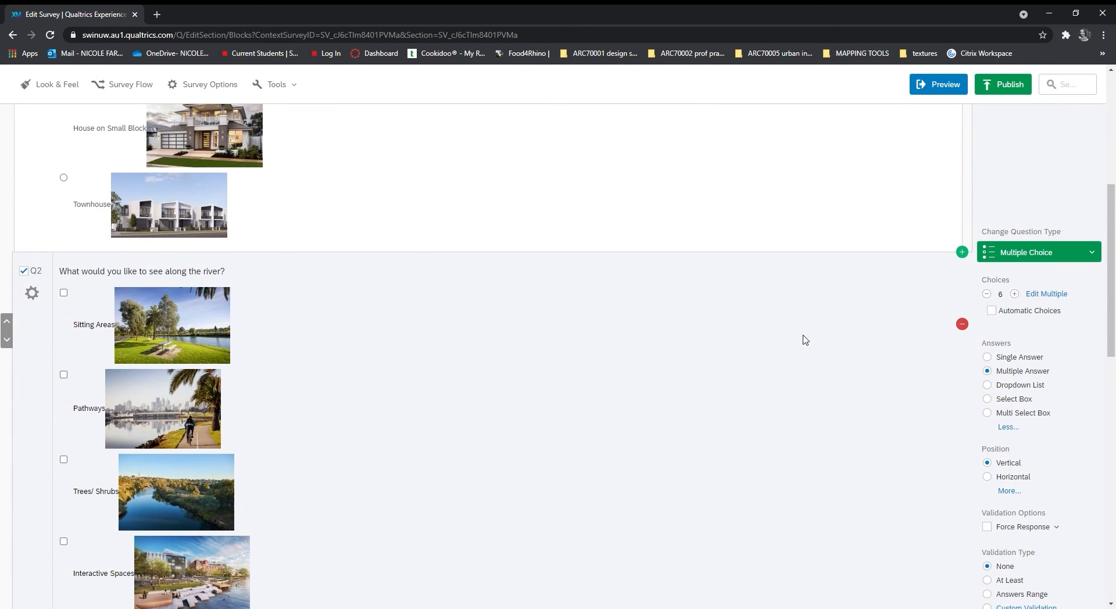
# Review the answer settings of Q1 and set Q3, the open space question, to Multiple Answer.
pyautogui.scroll(7, 832, 338)
pyautogui.click(543, 339)
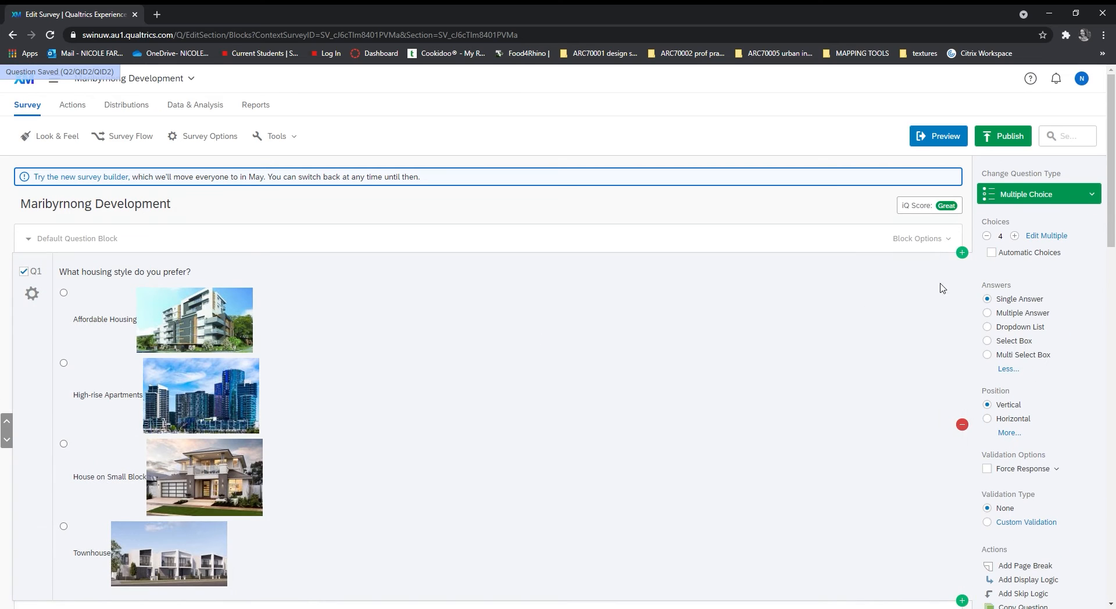
pyautogui.scroll(-2, 227, 360)
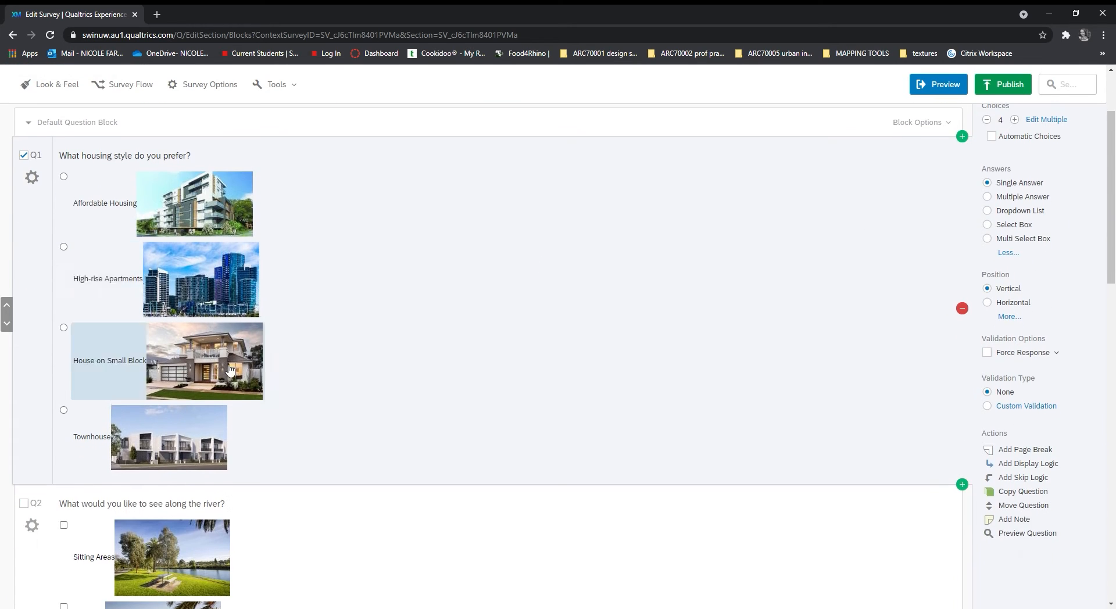
pyautogui.scroll(-7, 432, 318)
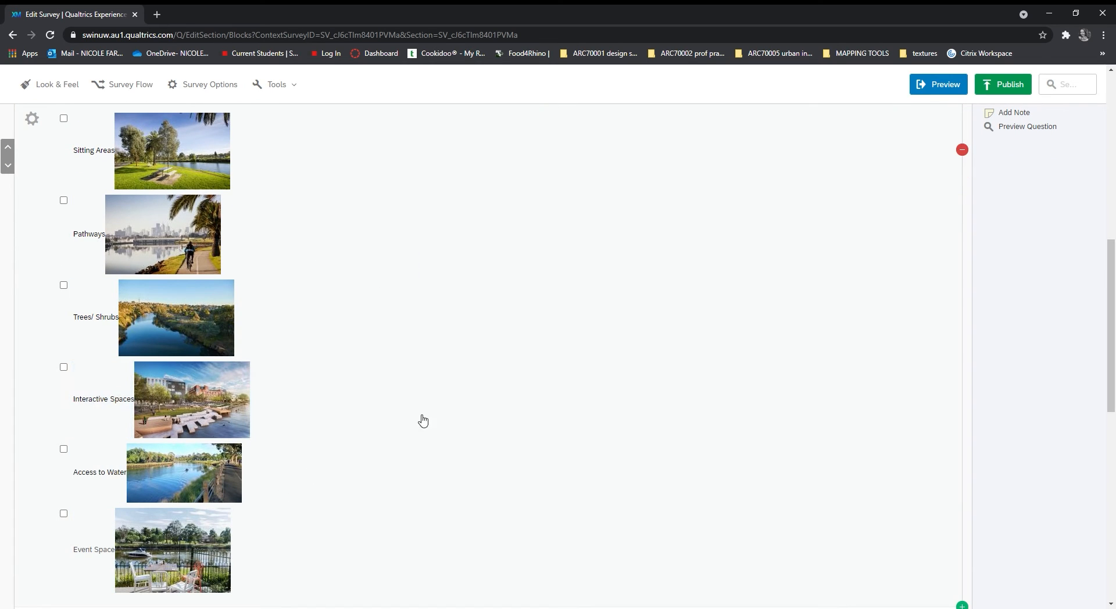
pyautogui.scroll(-1, 583, 354)
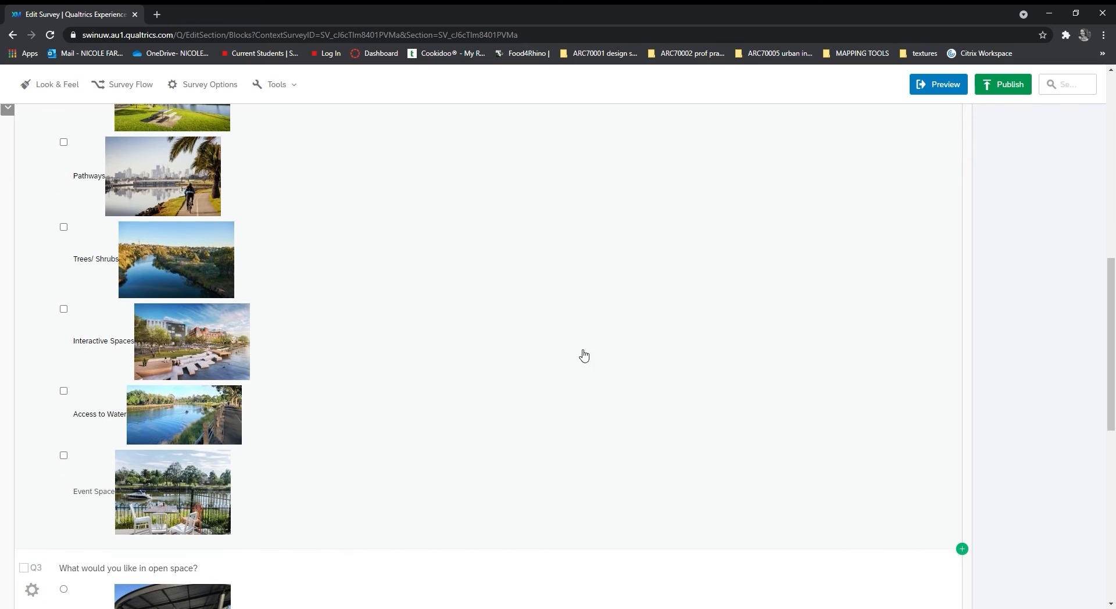
pyautogui.scroll(-6, 563, 324)
pyautogui.click(566, 326)
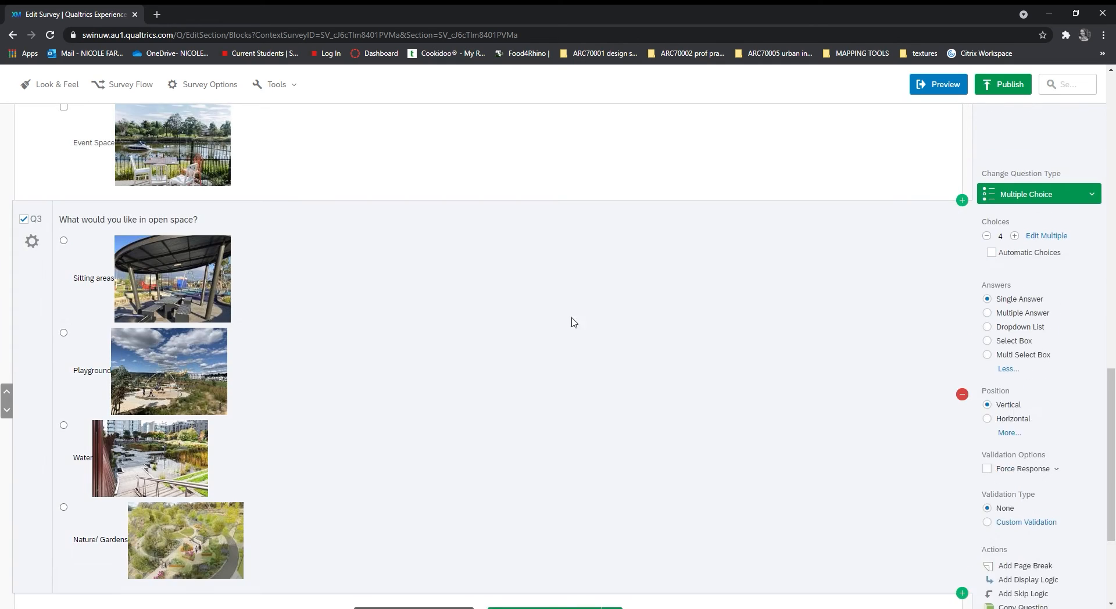
pyautogui.click(1001, 254)
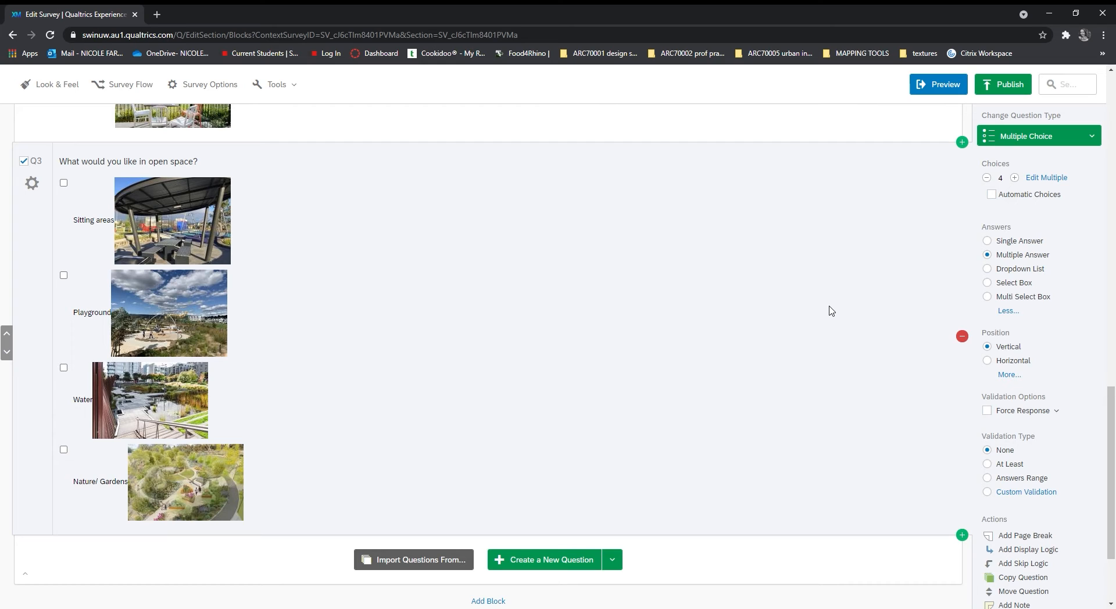
# Expand the position options of Q3 to examine the available choice layouts.
pyautogui.scroll(-1, 831, 313)
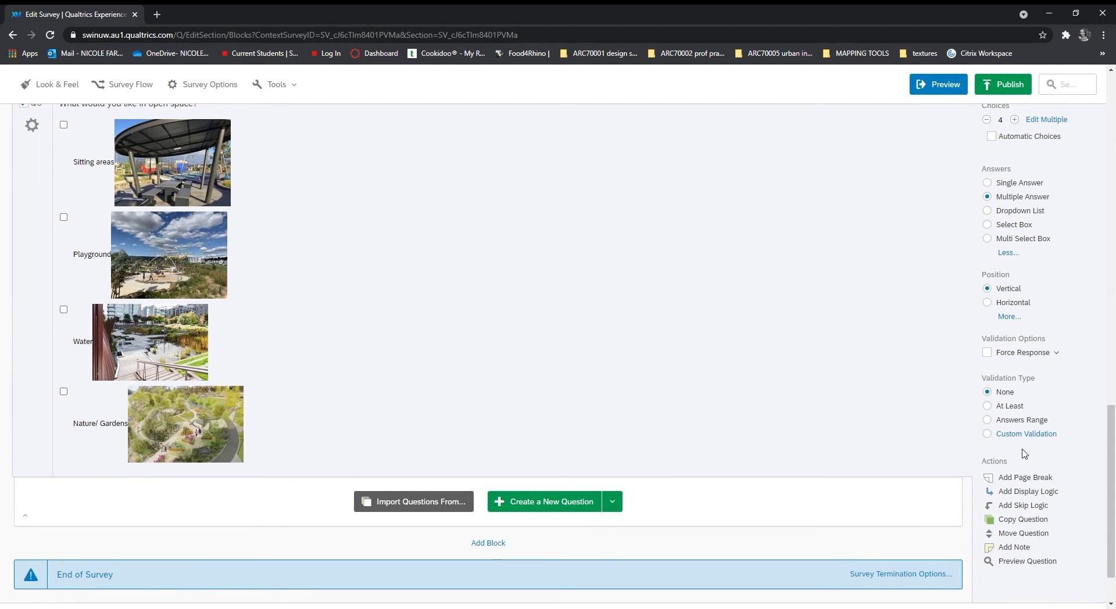
pyautogui.scroll(1, 1008, 347)
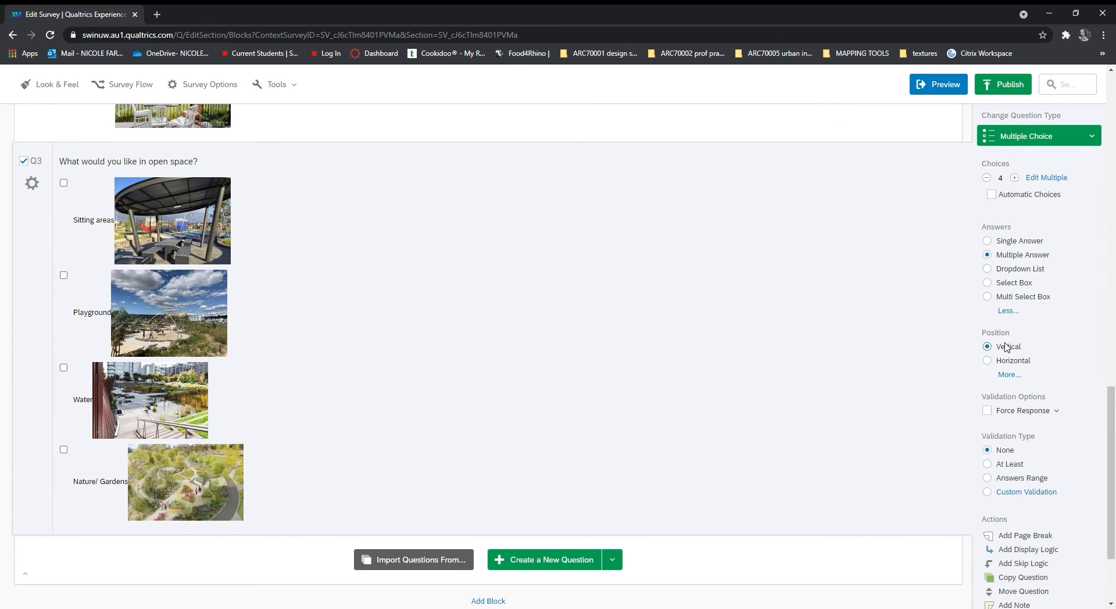
pyautogui.click(1008, 376)
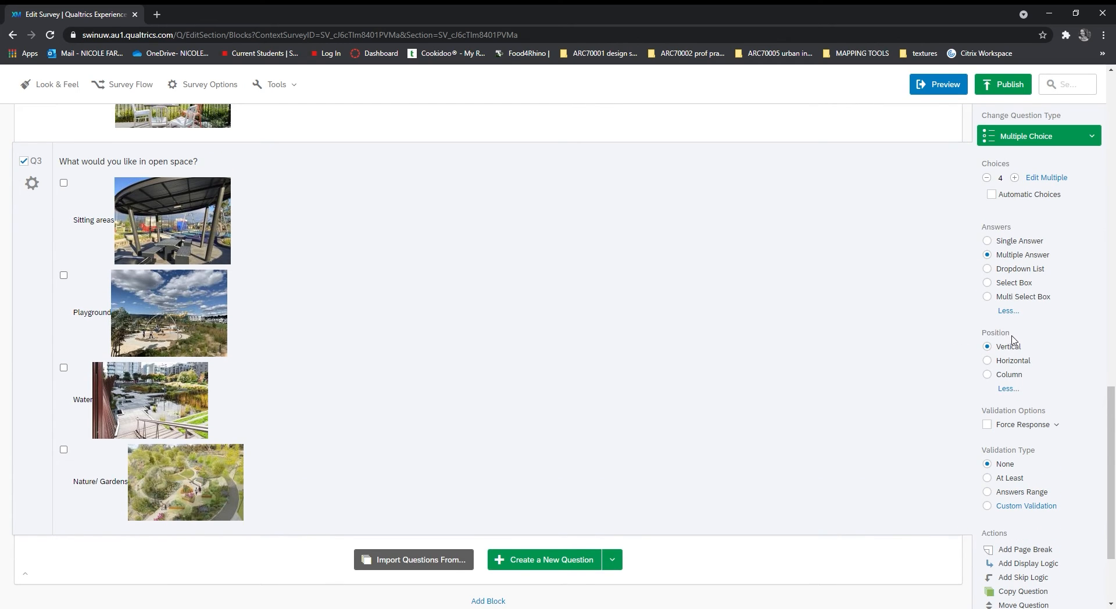
pyautogui.scroll(1, 1018, 315)
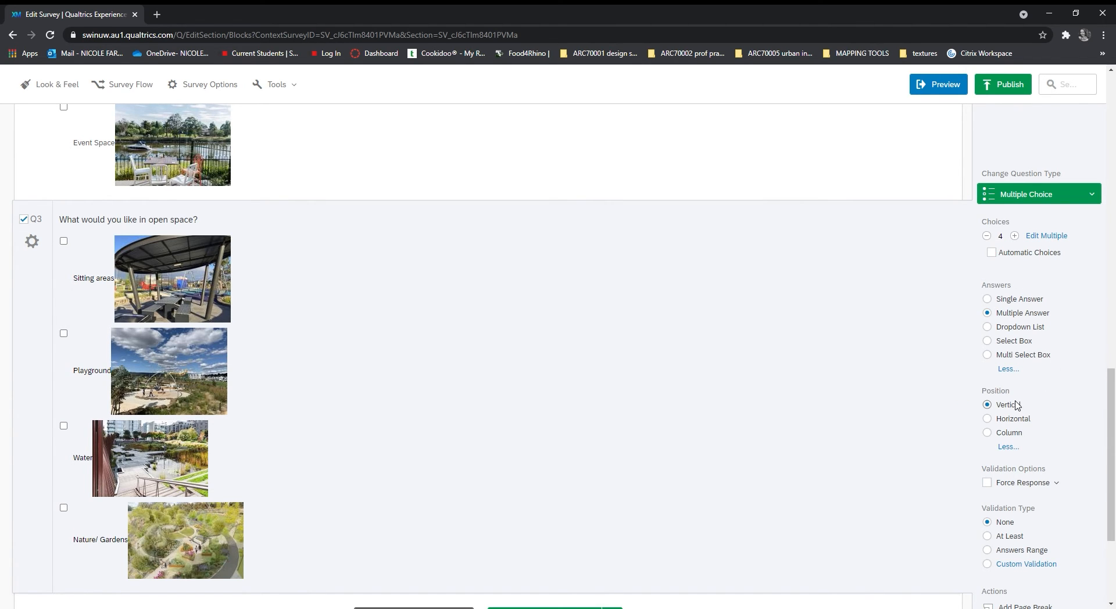
# Try the Horizontal choice position on Q3, the open space question, and return it to Vertical.
pyautogui.scroll(-1, 1017, 406)
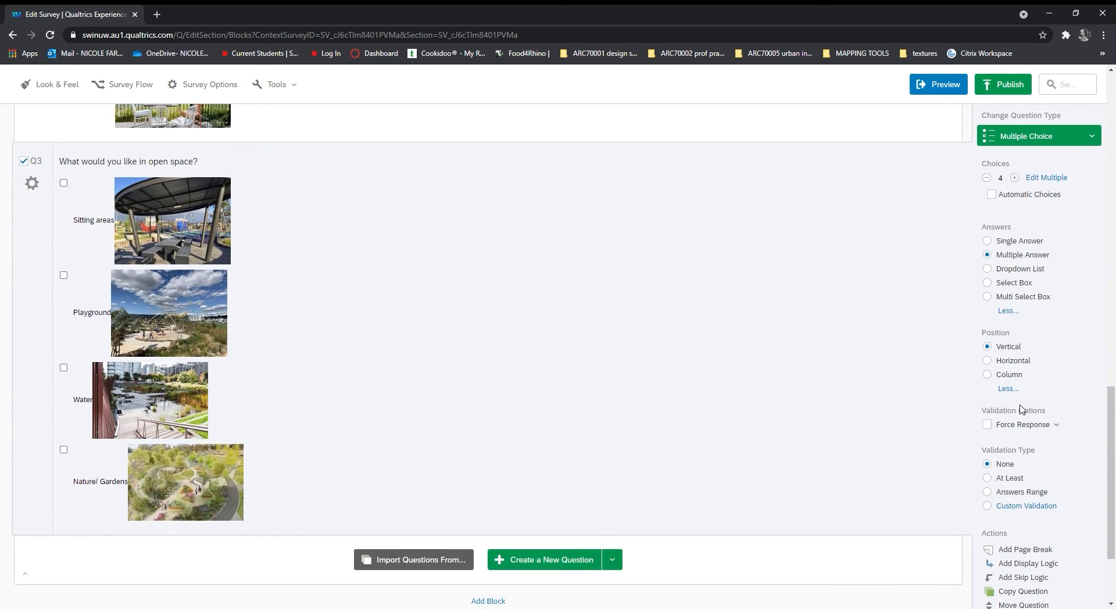
pyautogui.click(1013, 361)
pyautogui.scroll(2, 760, 364)
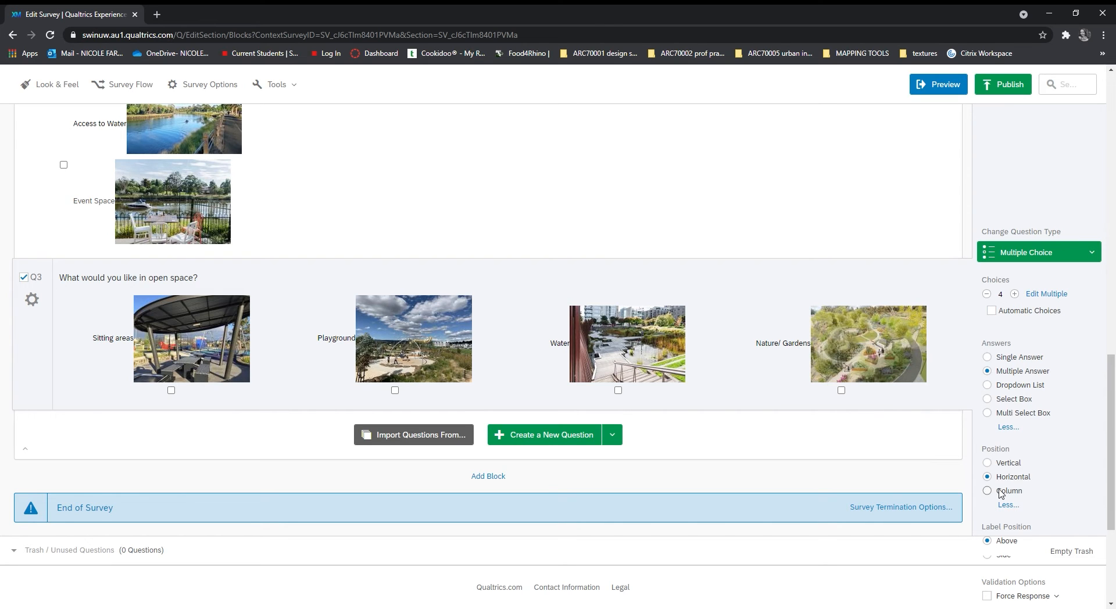
pyautogui.click(1012, 464)
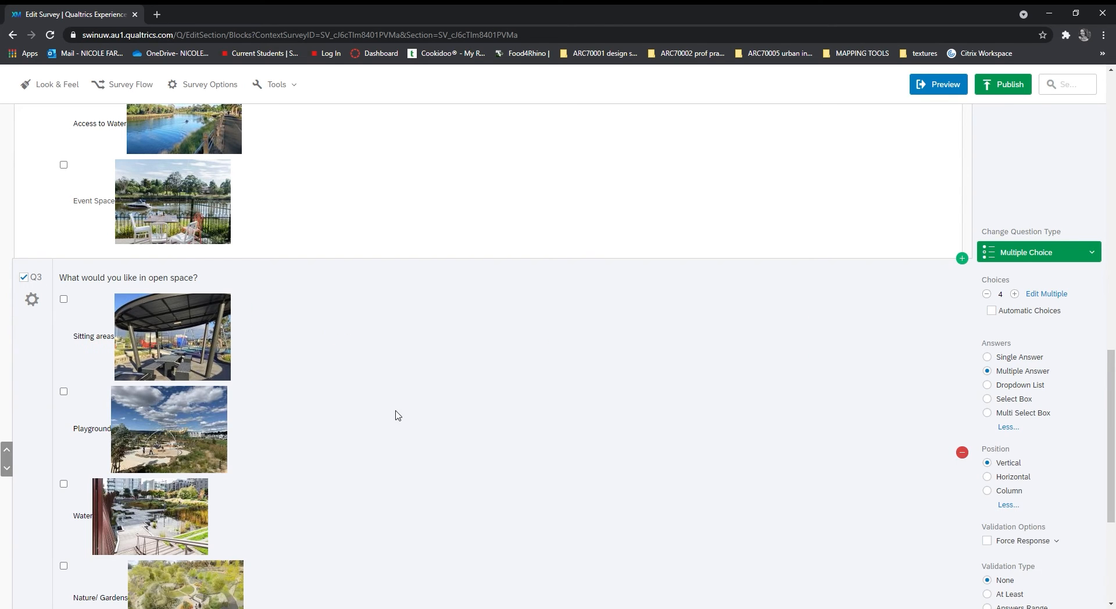
pyautogui.scroll(-2, 204, 290)
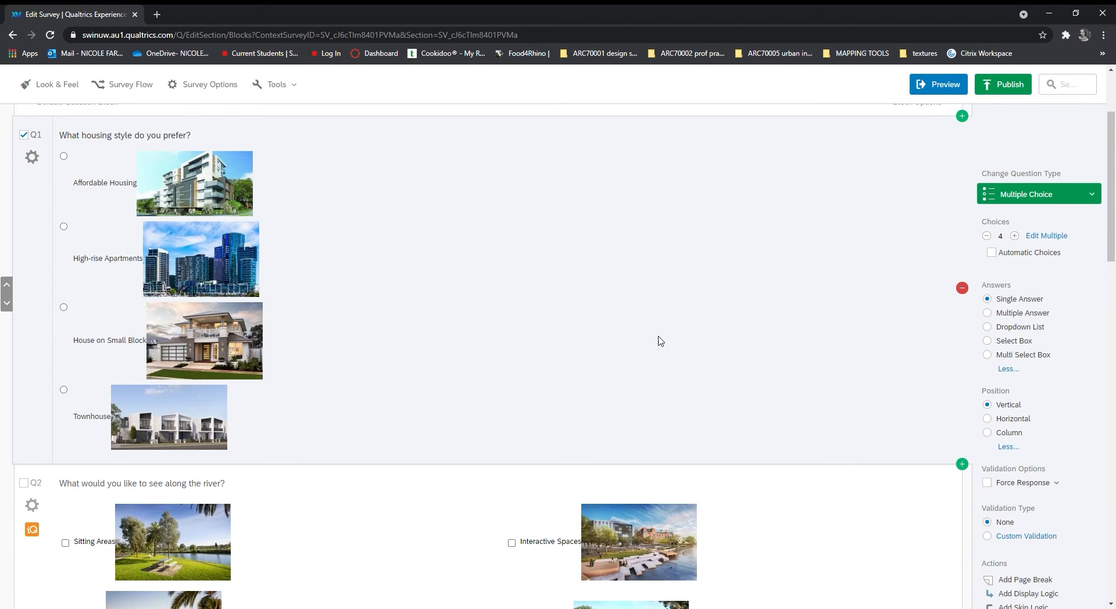
# Add a page break after Q1, the housing style question.
pyautogui.scroll(2, 650, 344)
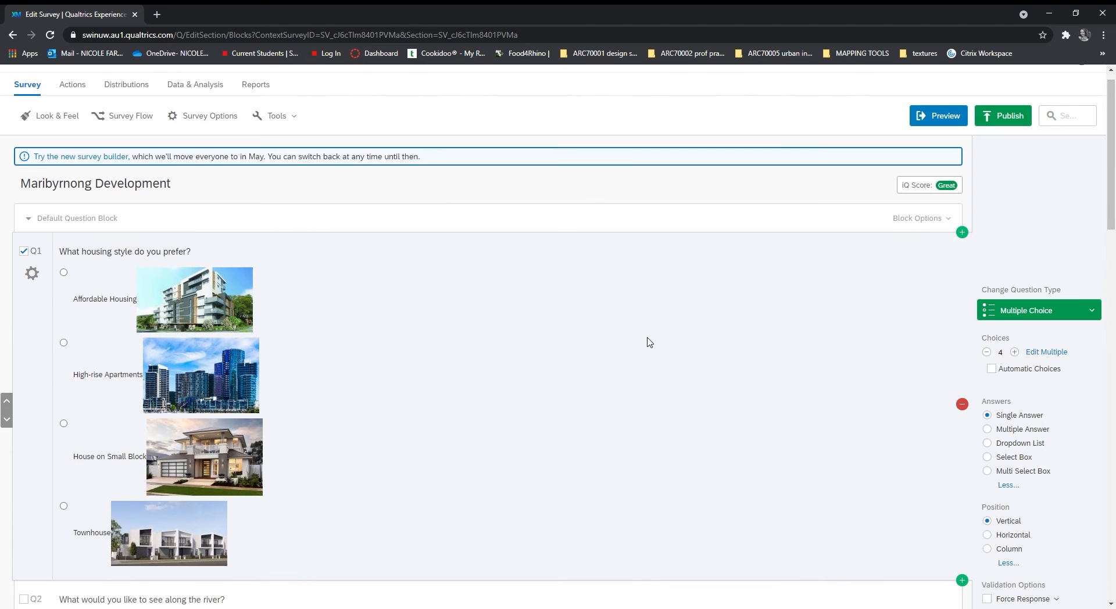
pyautogui.scroll(-12, 630, 331)
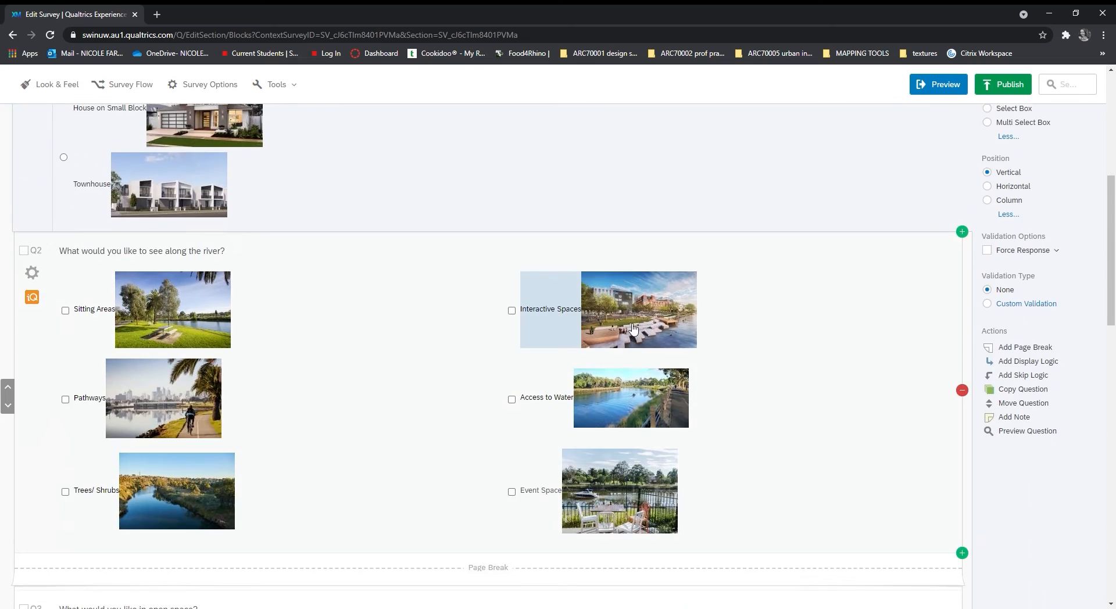
pyautogui.scroll(-15, 640, 343)
pyautogui.scroll(20, 640, 352)
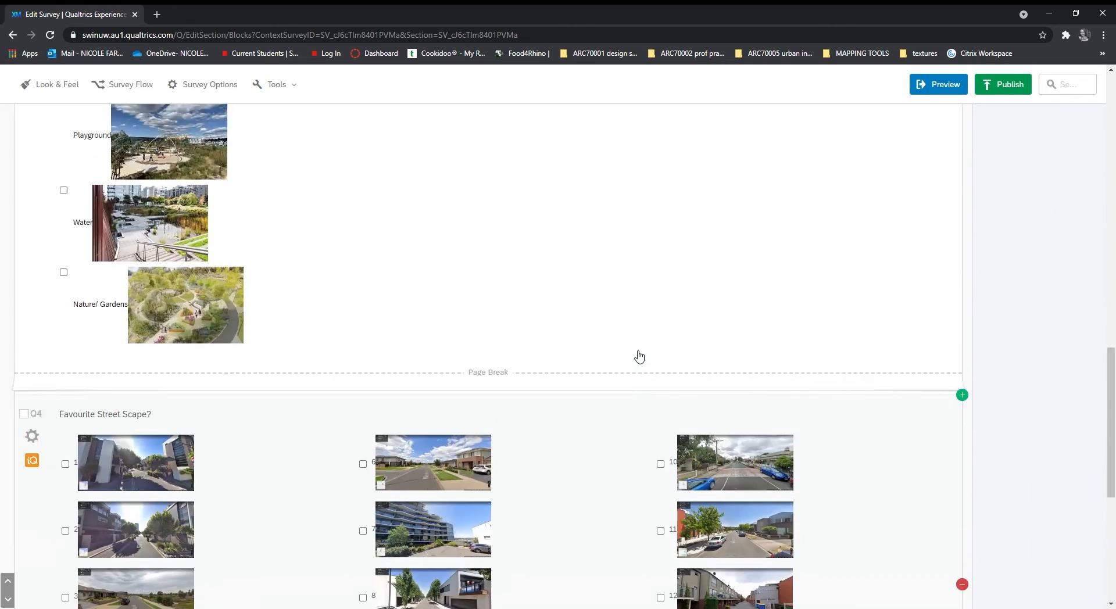
pyautogui.scroll(5, 638, 353)
pyautogui.scroll(-5, 639, 348)
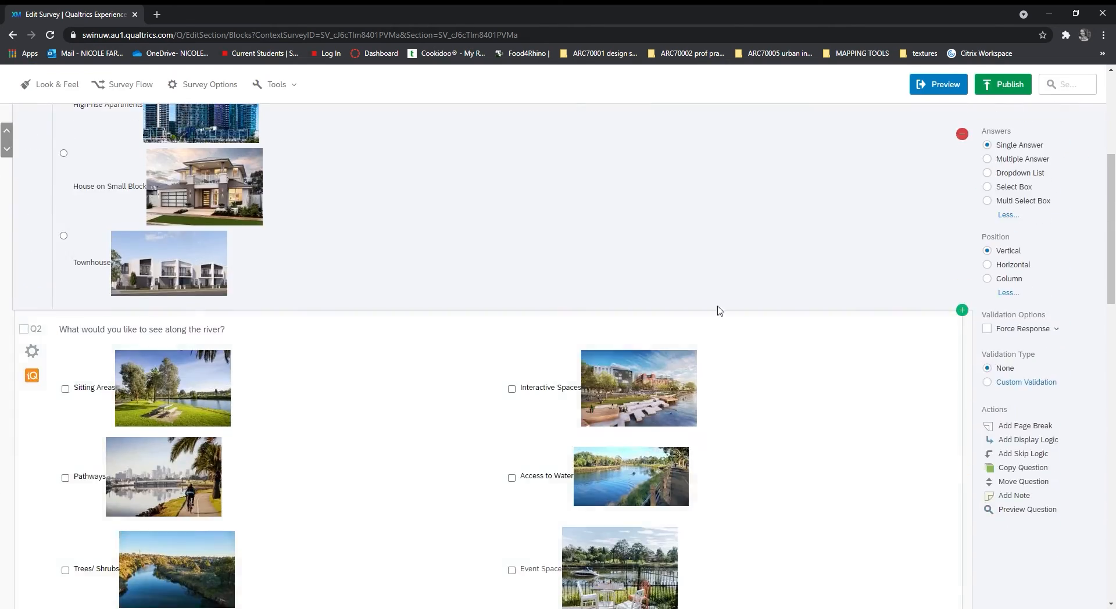
pyautogui.scroll(1, 727, 318)
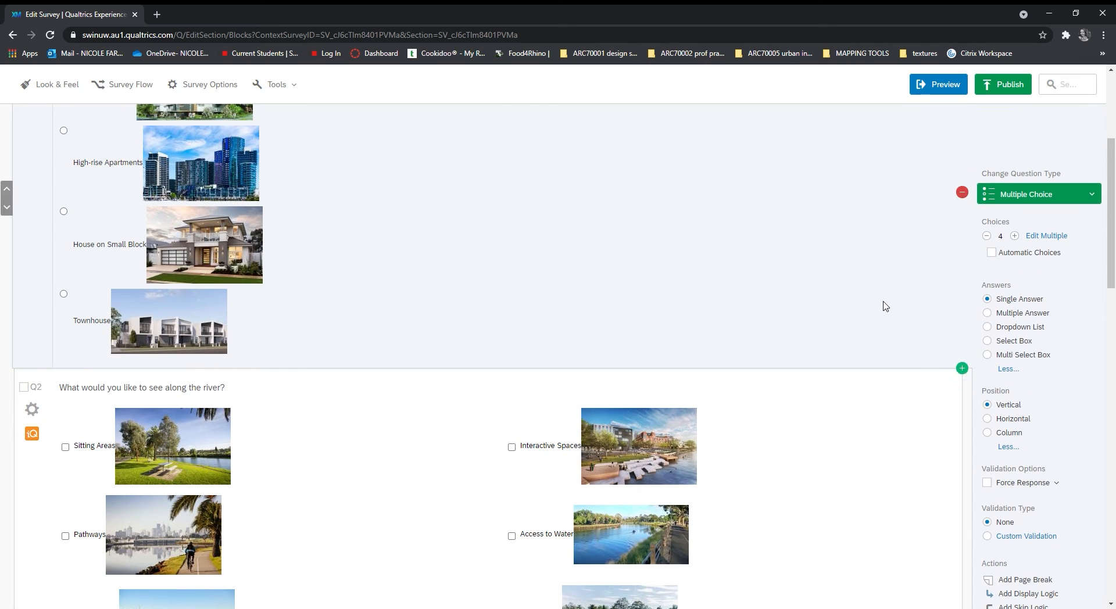
pyautogui.scroll(-2, 835, 331)
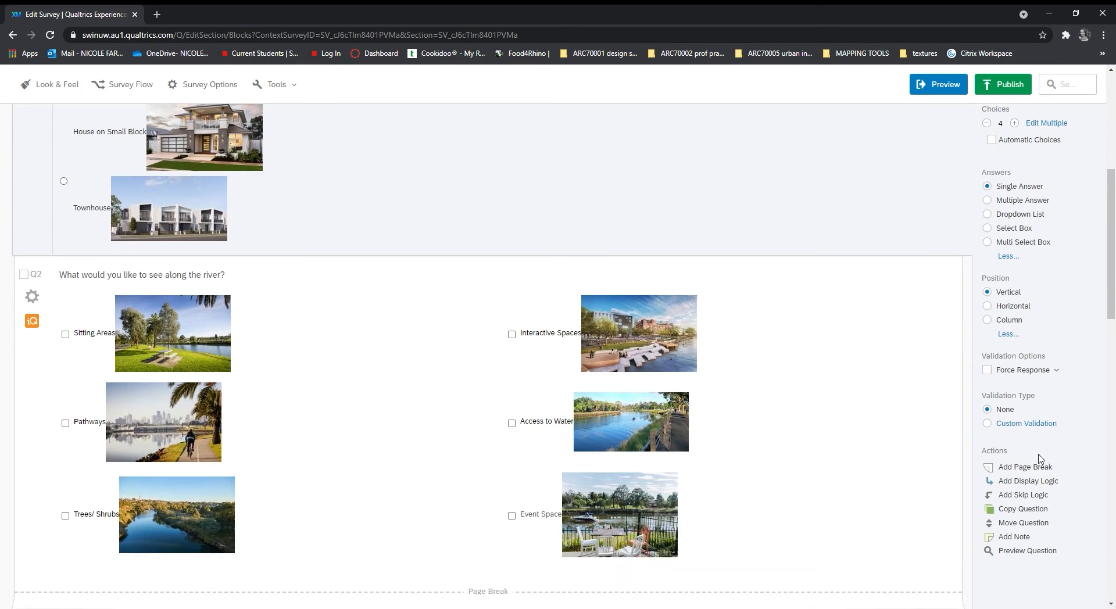
pyautogui.click(1050, 465)
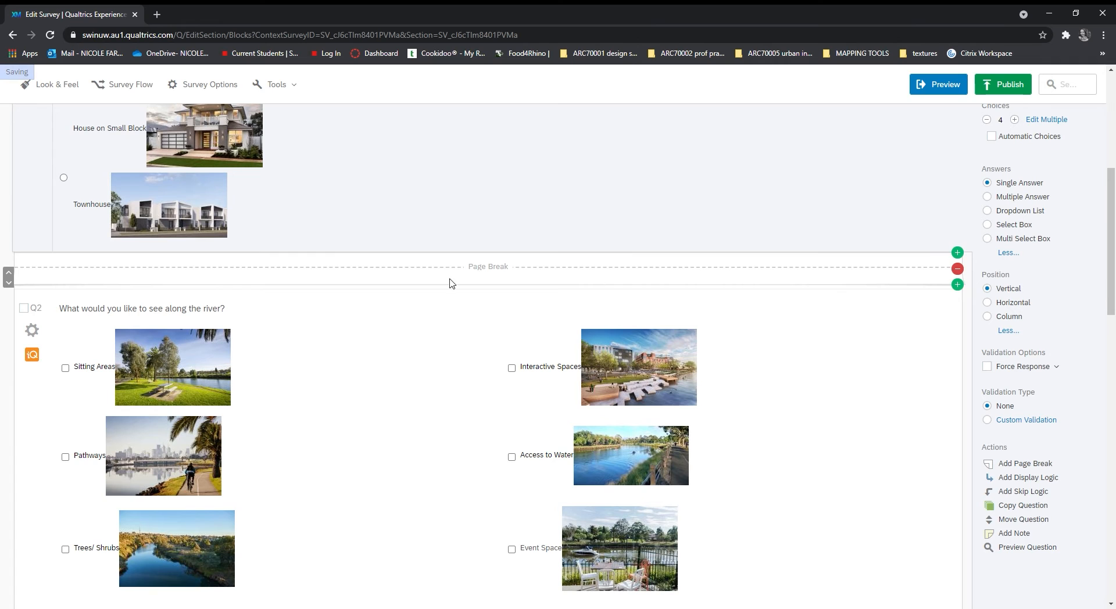
# Review the page breaks between the questions, the settings of Q3 and Q1, and the street scape choices of Q4.
pyautogui.scroll(-6, 514, 275)
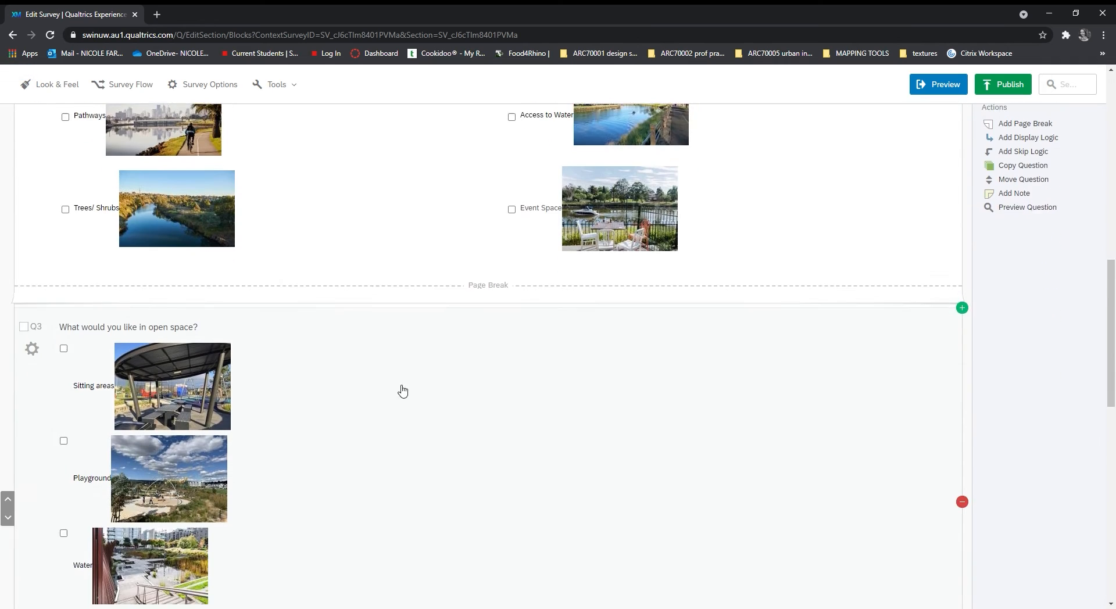
pyautogui.scroll(-5, 175, 442)
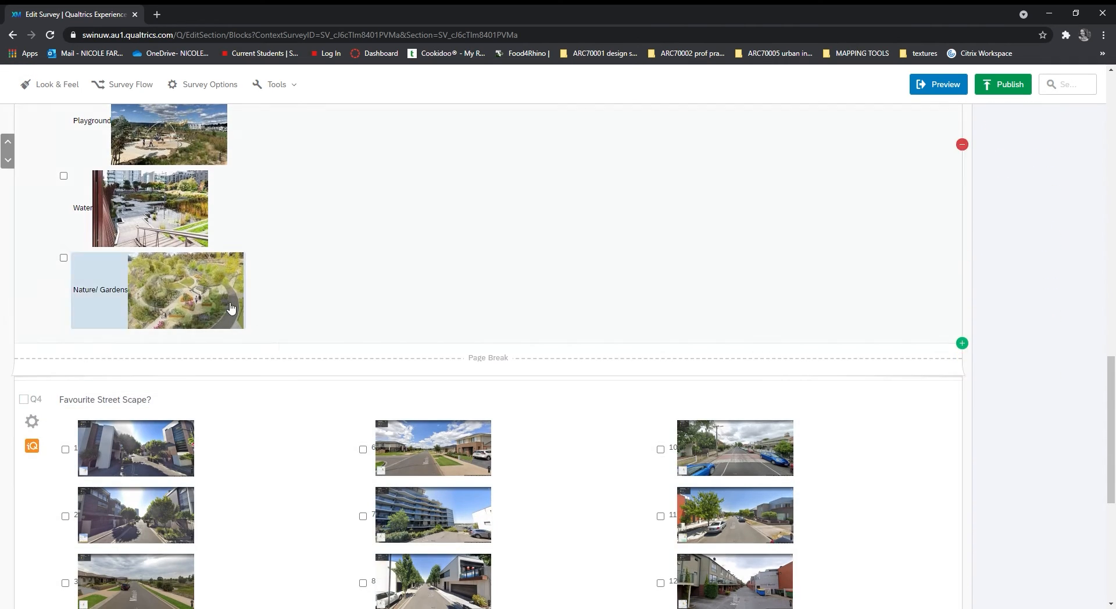
pyautogui.scroll(5, 676, 367)
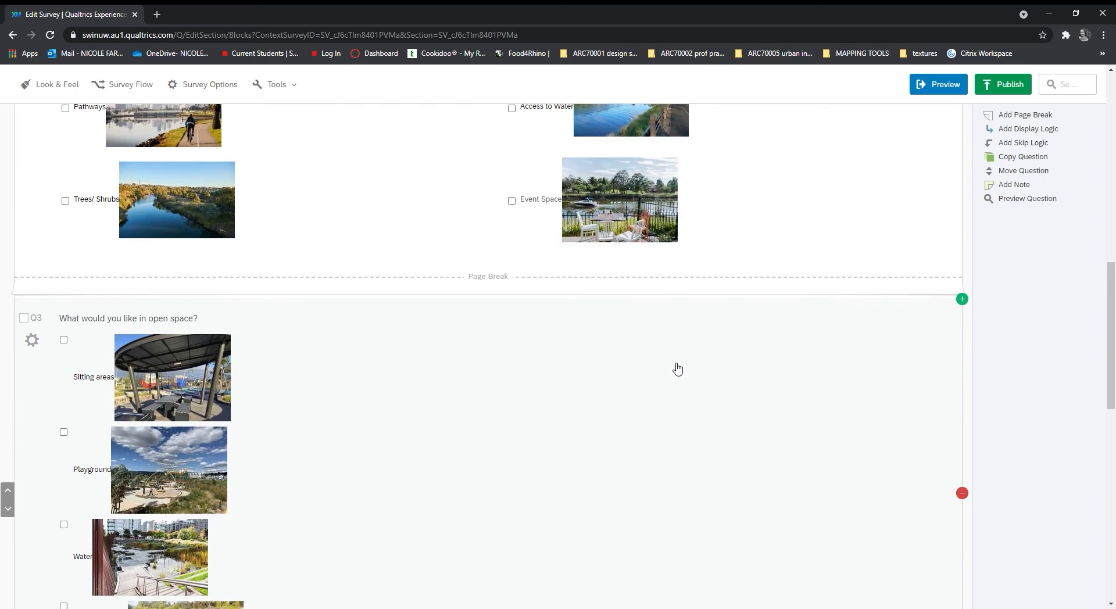
pyautogui.scroll(-7, 601, 383)
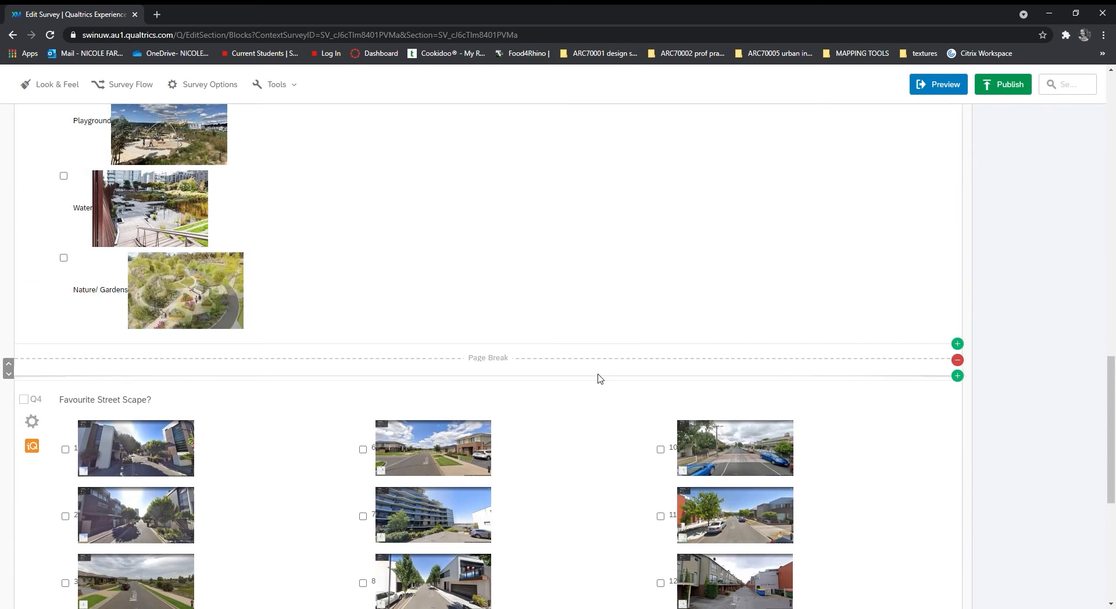
pyautogui.scroll(5, 765, 366)
pyautogui.click(424, 386)
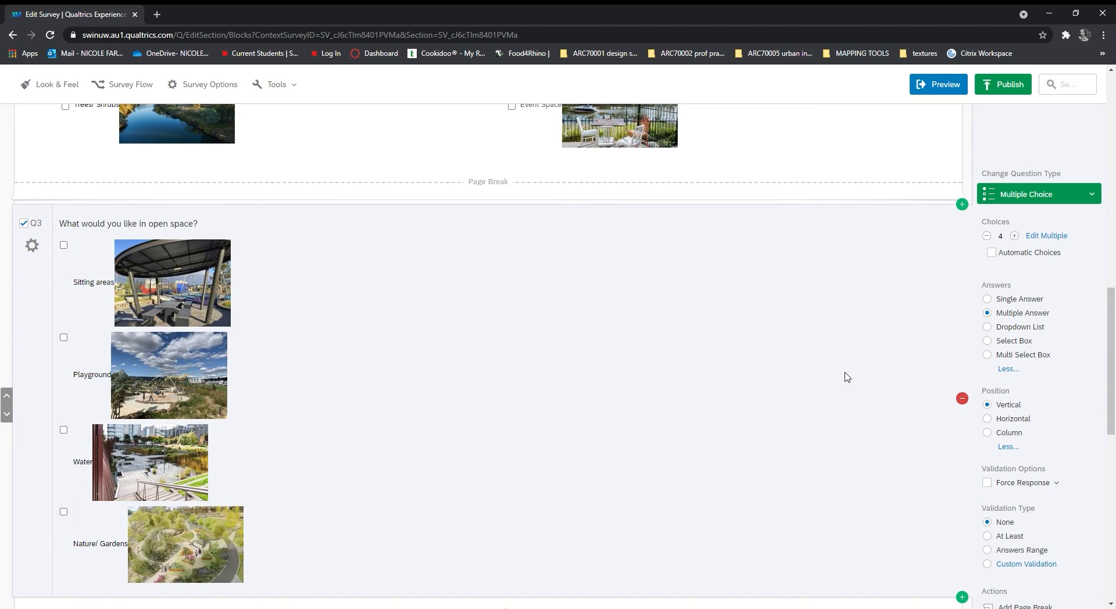
pyautogui.scroll(9, 498, 434)
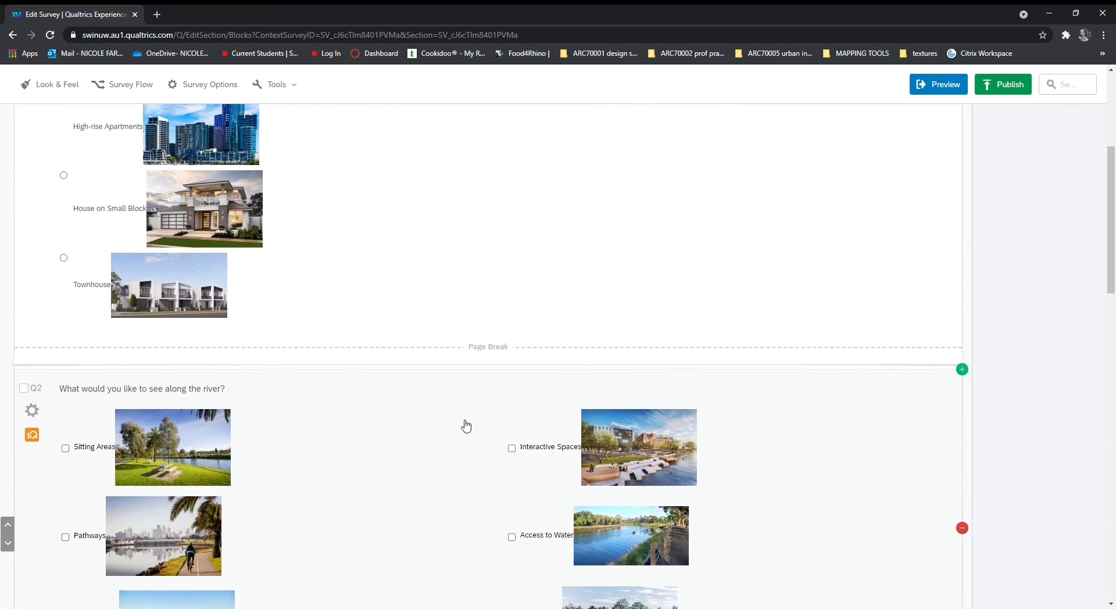
pyautogui.scroll(4, 466, 426)
pyautogui.click(521, 376)
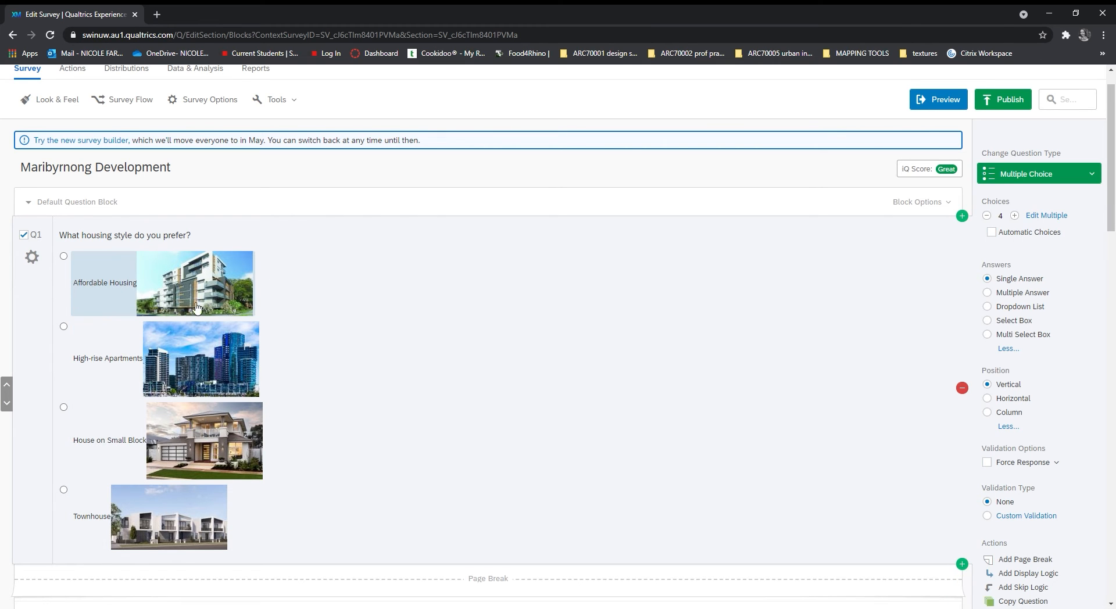
pyautogui.scroll(-20, 229, 420)
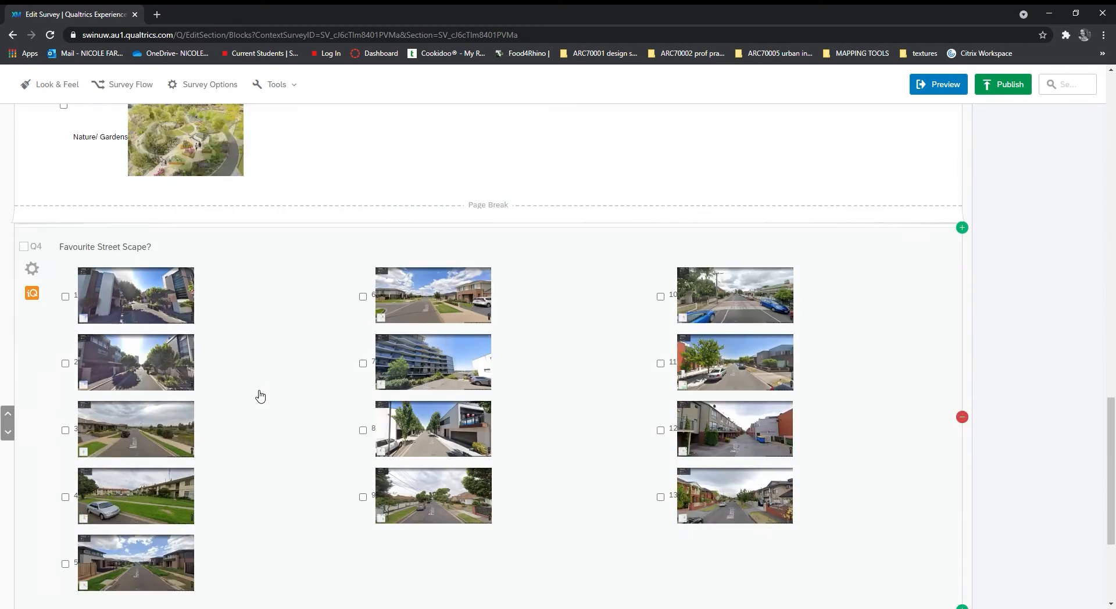
pyautogui.scroll(-1, 260, 397)
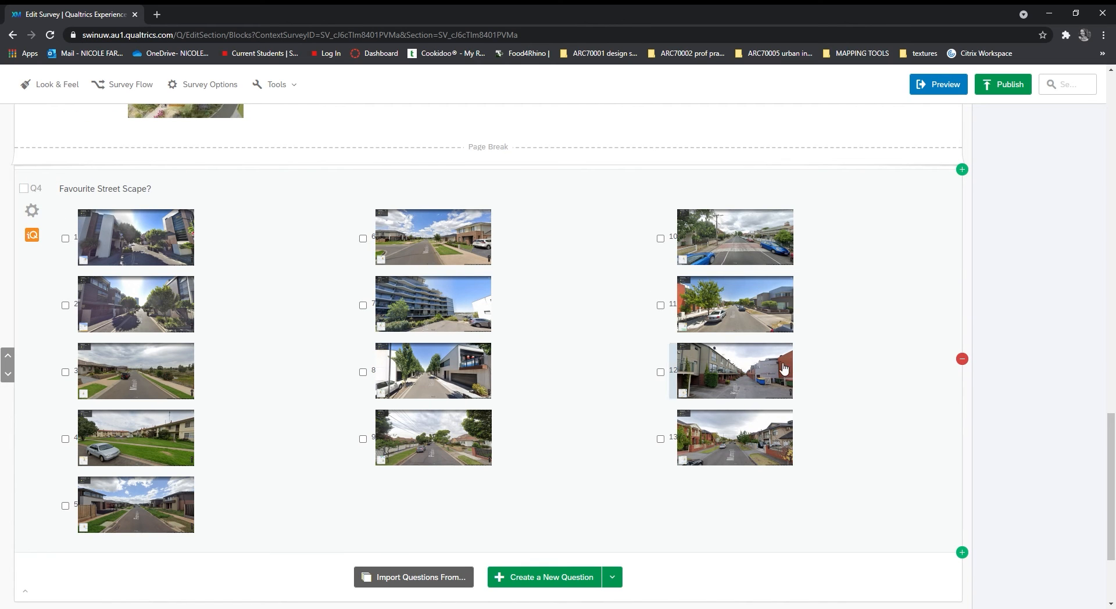
pyautogui.scroll(20, 887, 373)
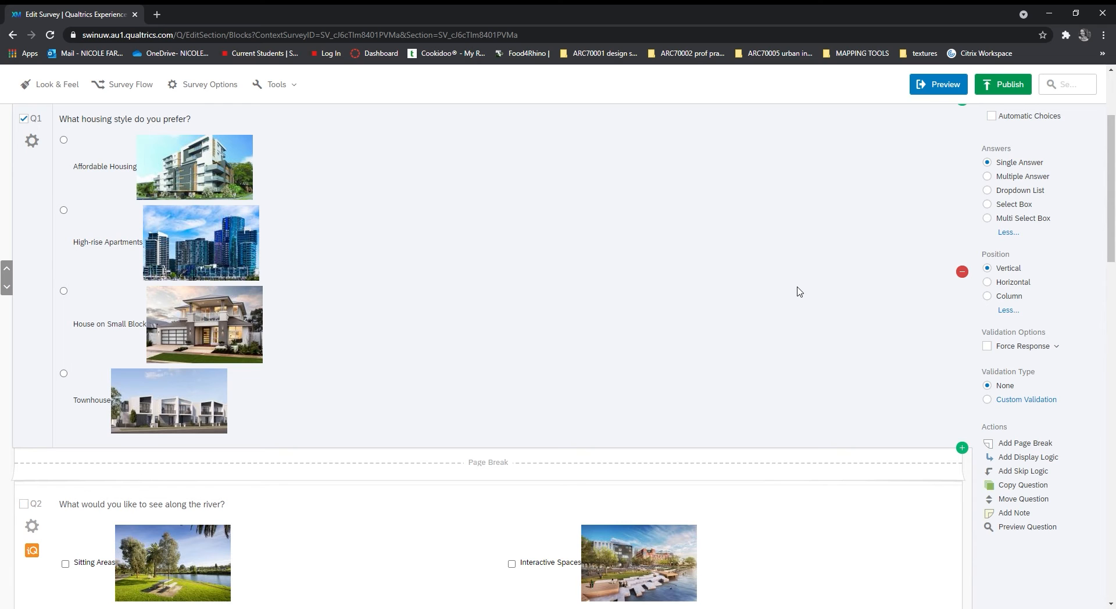
# Open the question type list for the blank Q5 to examine the available question types.
pyautogui.scroll(1, 787, 296)
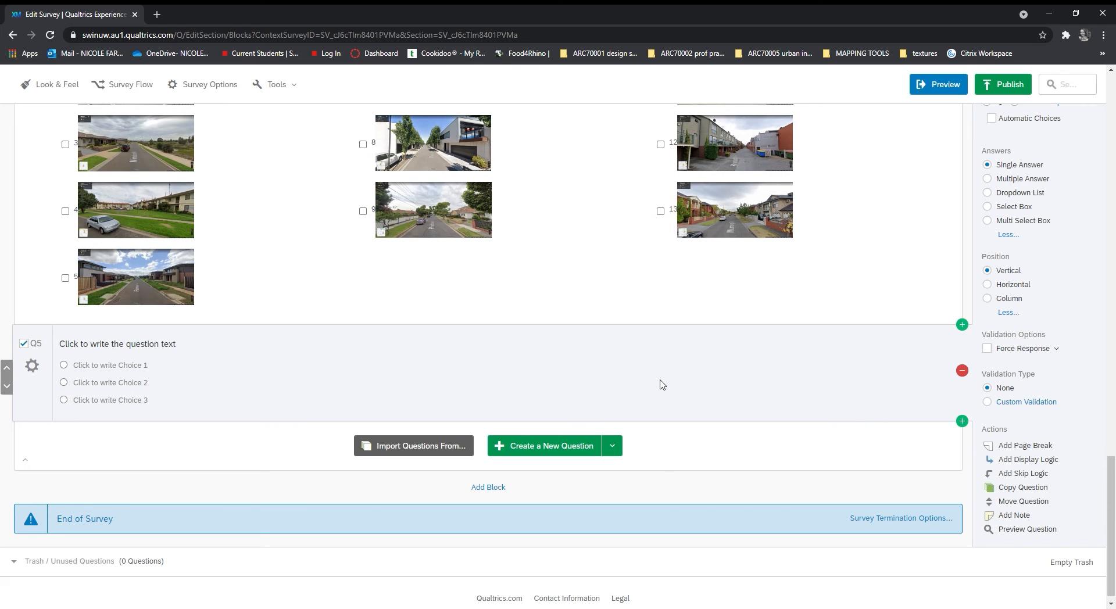
pyautogui.scroll(2, 1057, 391)
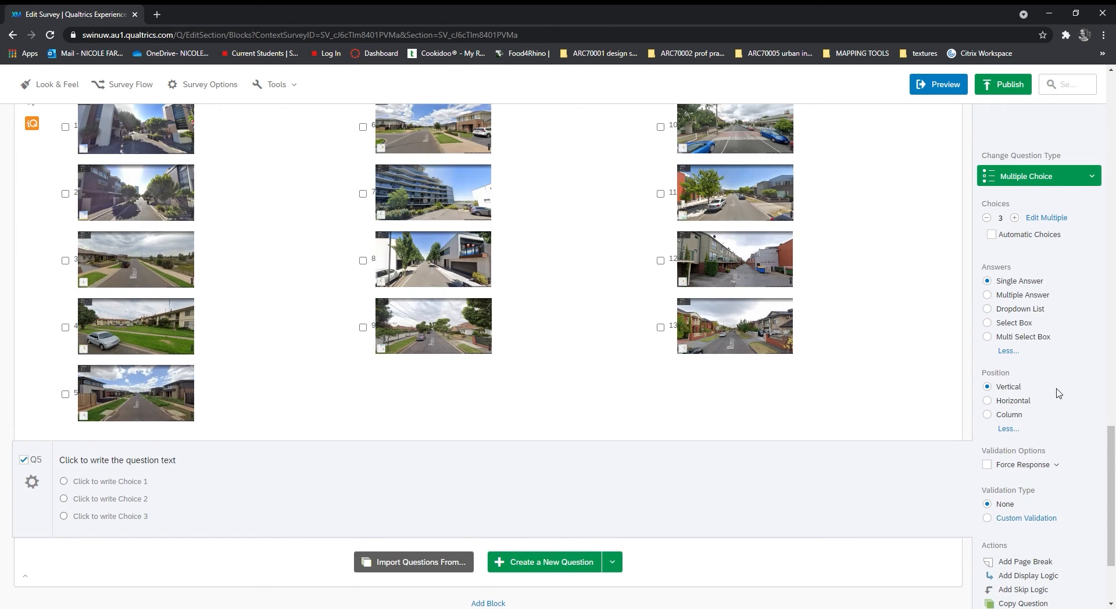
pyautogui.click(1075, 176)
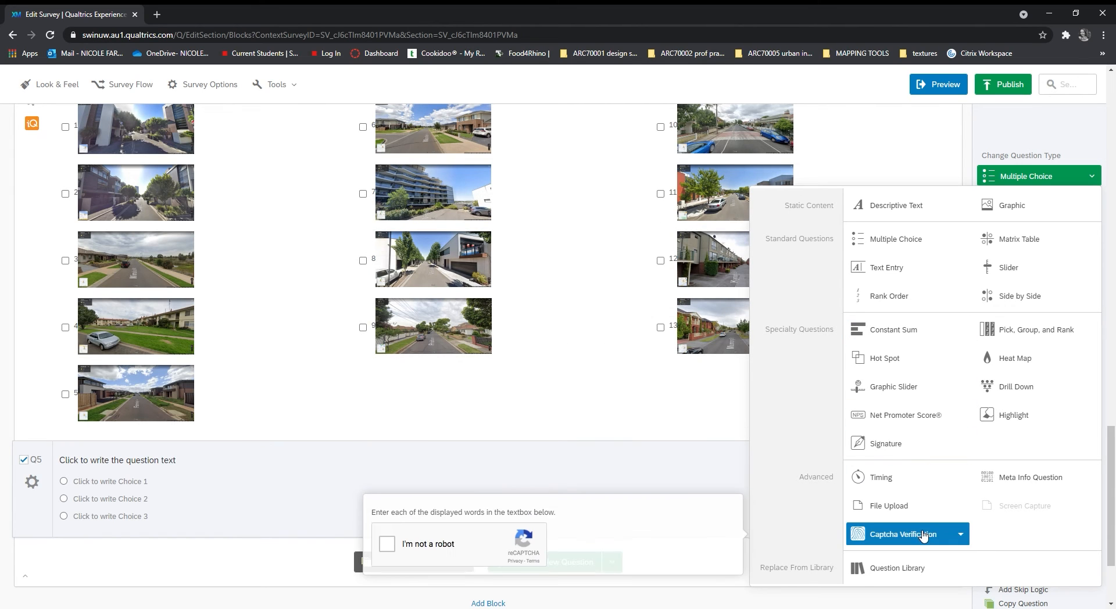
# Try the Drag and Drop type on Q1, the housing rank order question, and return it to Radio Buttons.
pyautogui.scroll(-1, 925, 515)
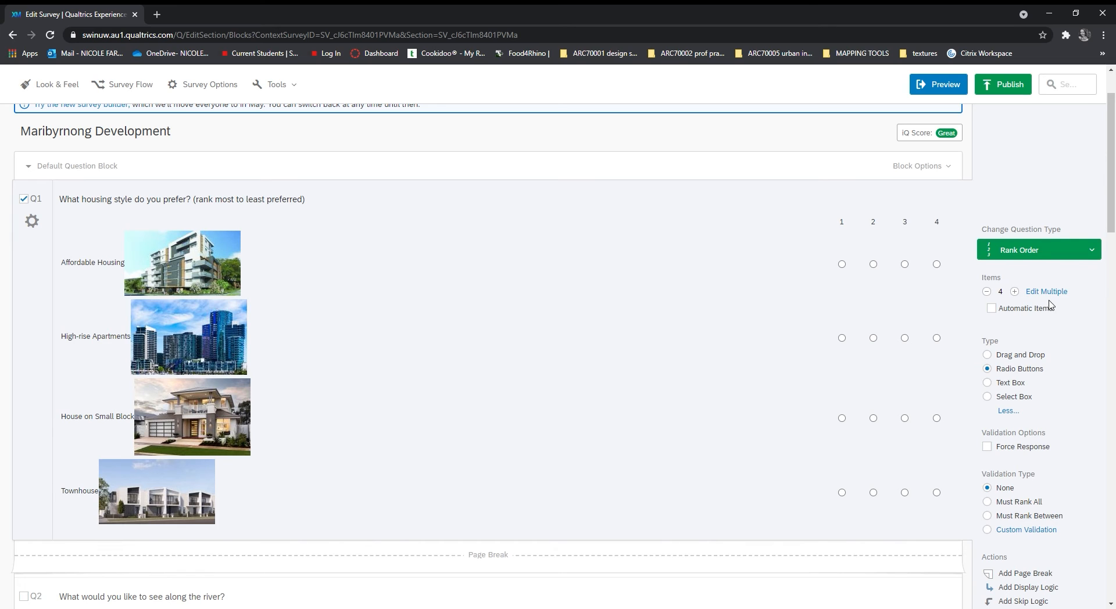
pyautogui.click(1029, 356)
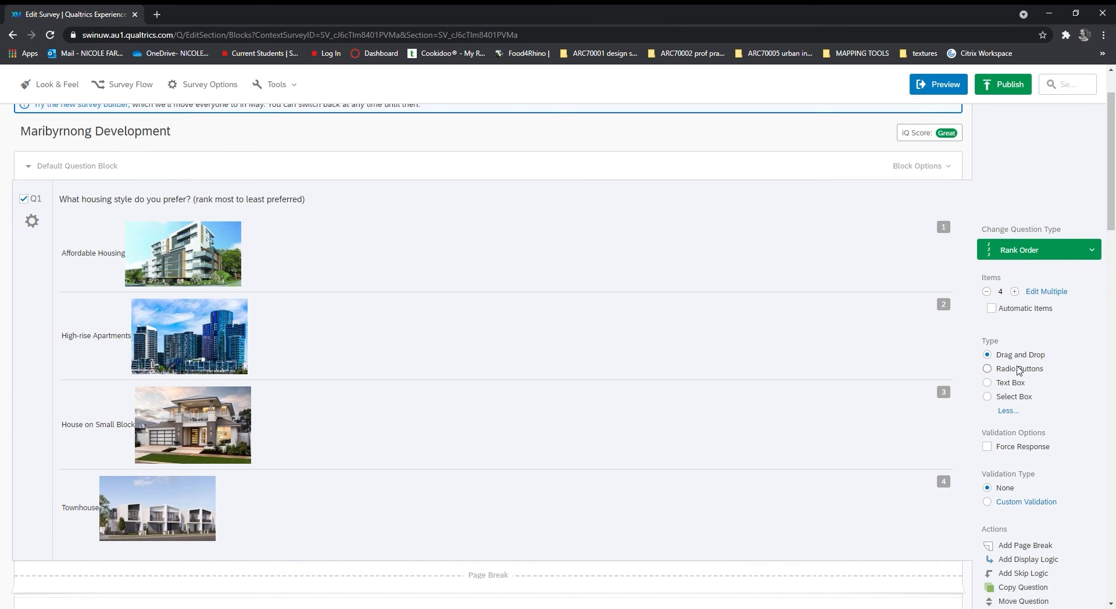
pyautogui.click(1019, 371)
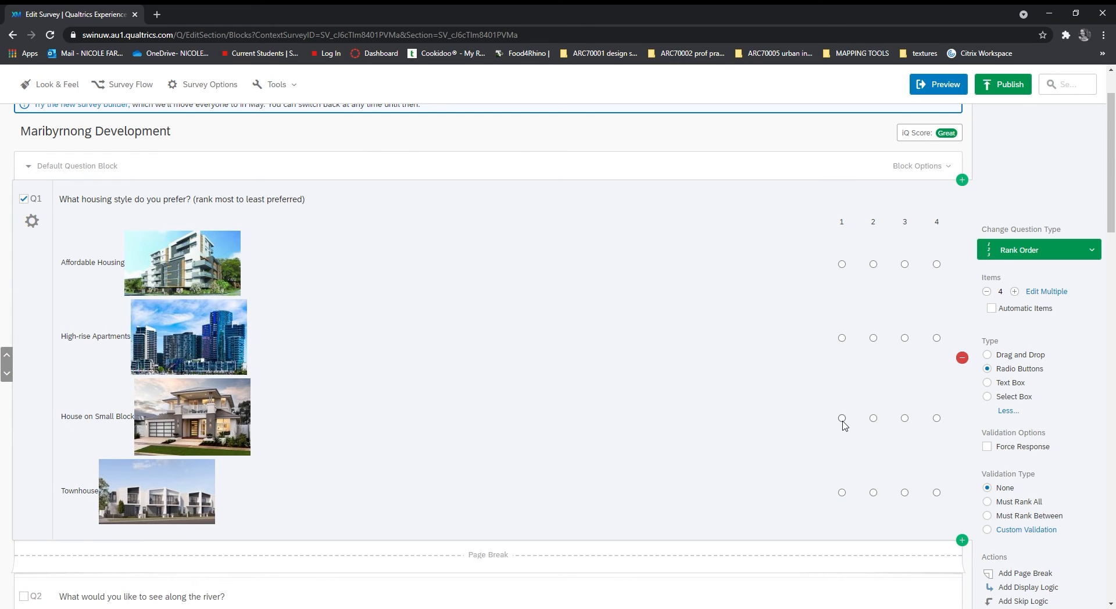
# Test the ranking in Q1 with several choices, ending with Affordable Housing at 1, Townhouse at 2 and High-rise Apartments at 4.
pyautogui.click(874, 421)
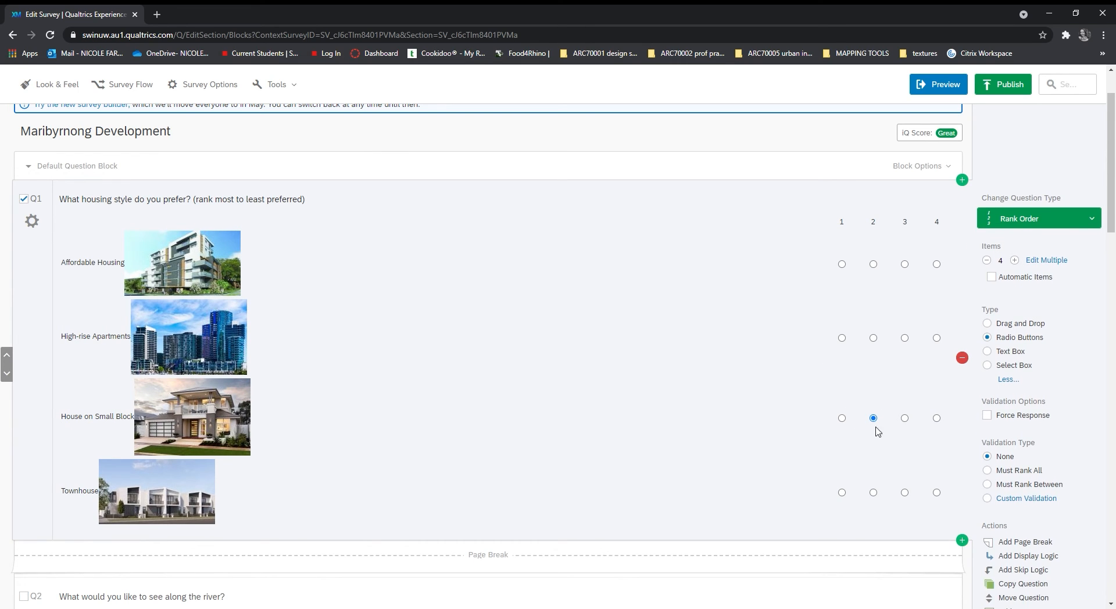
pyautogui.click(873, 338)
pyautogui.click(905, 339)
pyautogui.click(843, 338)
pyautogui.click(842, 265)
pyautogui.click(874, 338)
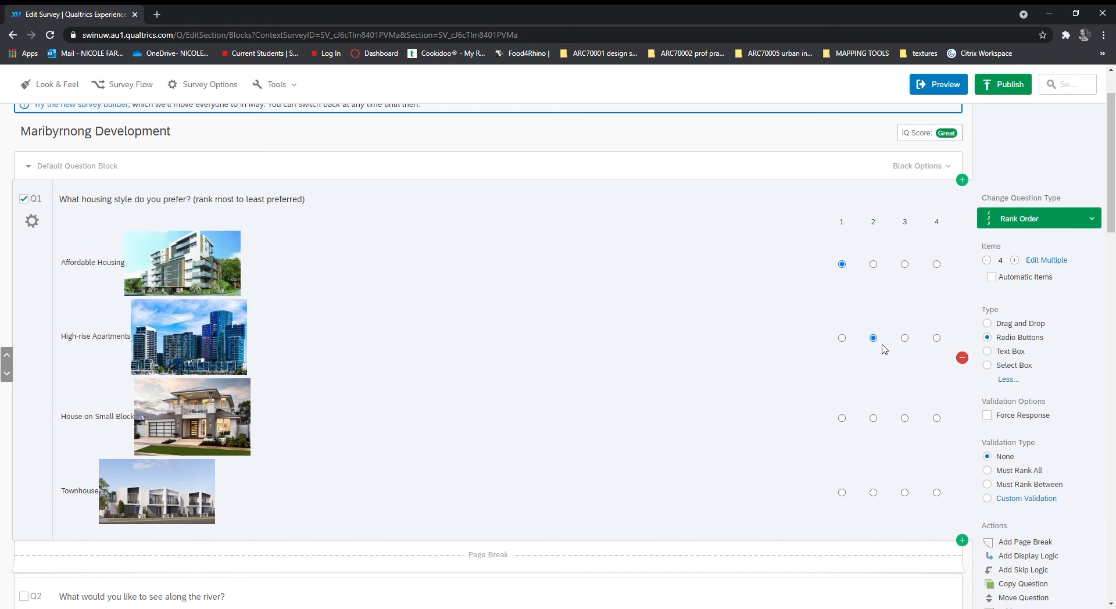
pyautogui.click(937, 493)
pyautogui.click(874, 493)
pyautogui.click(937, 338)
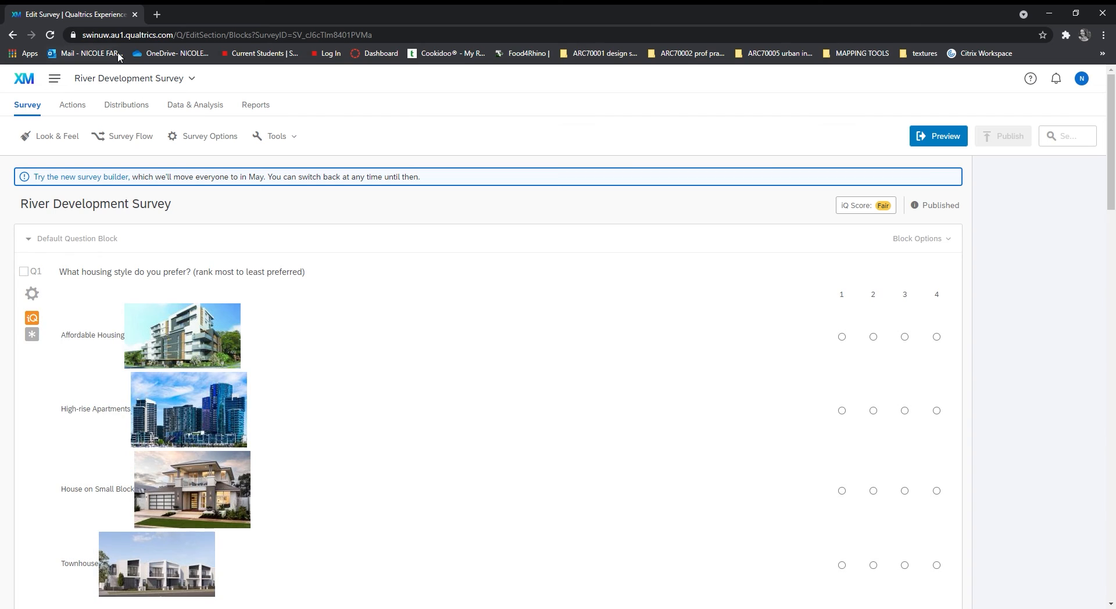
# View the distribution options of the River Development Survey and examine its recorded responses in the data table.
pyautogui.click(151, 107)
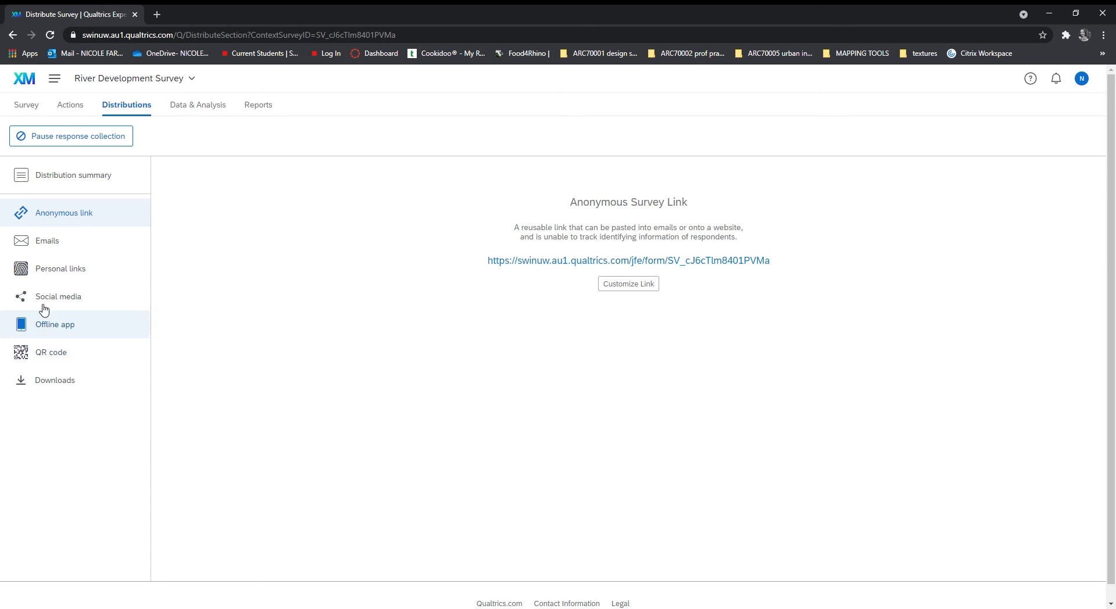
pyautogui.click(197, 108)
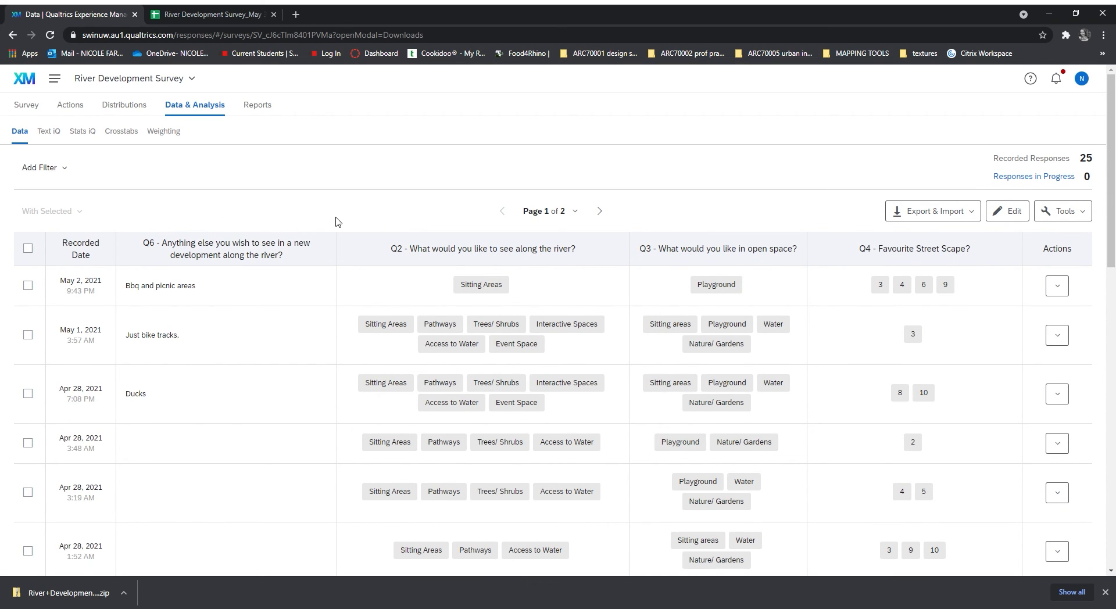
pyautogui.scroll(-3, 336, 221)
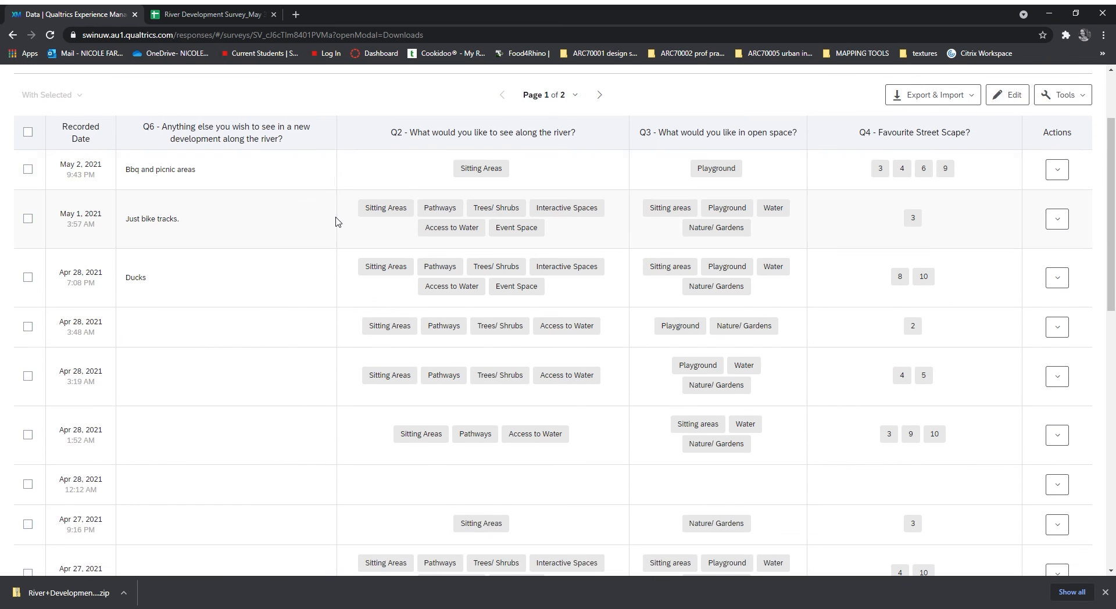
pyautogui.scroll(-3, 337, 223)
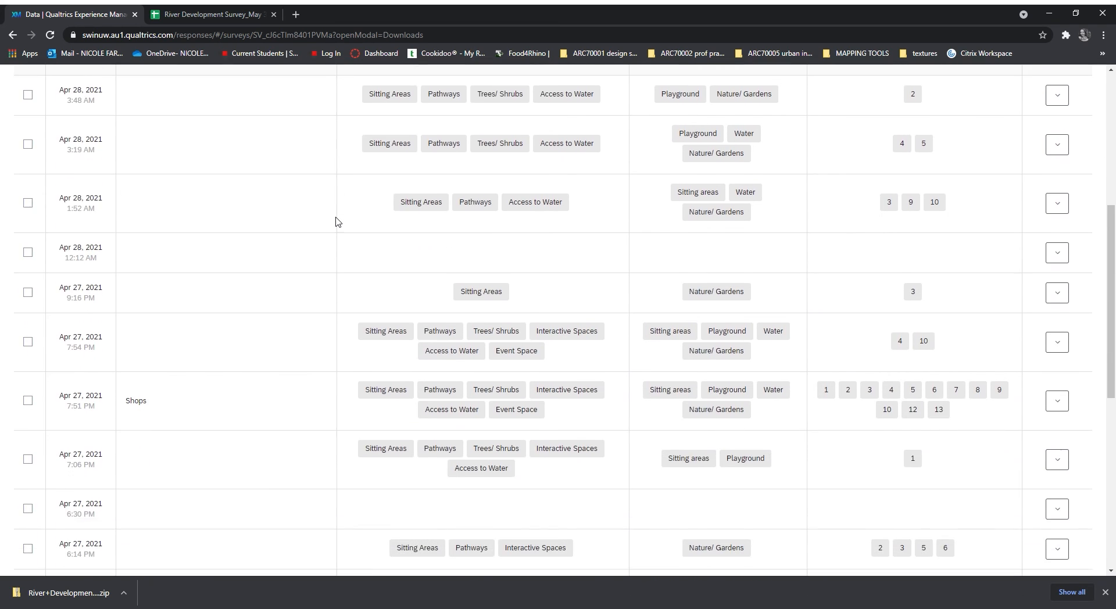
pyautogui.scroll(-1, 346, 228)
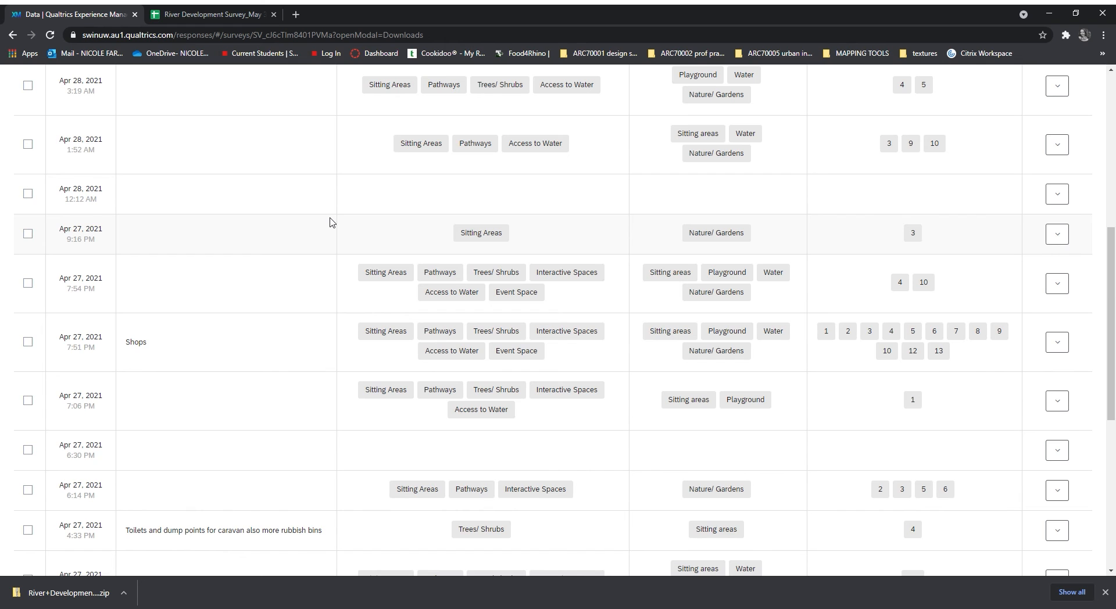
# Read through the recorded responses on page 1 of the data table to its end and return to the question headings.
pyautogui.scroll(-4, 330, 221)
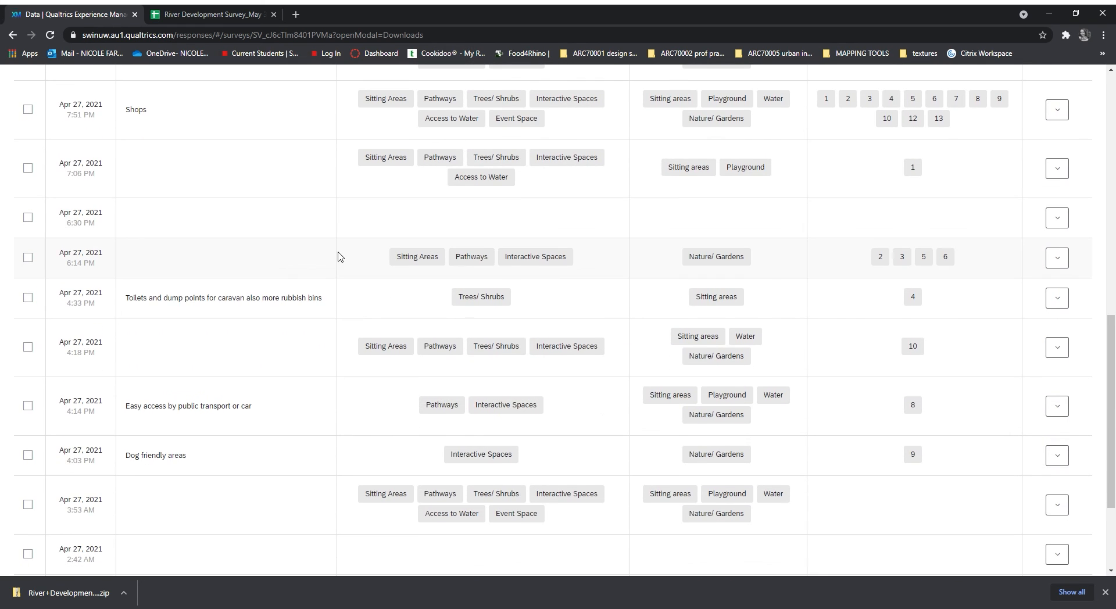
pyautogui.scroll(-2, 345, 298)
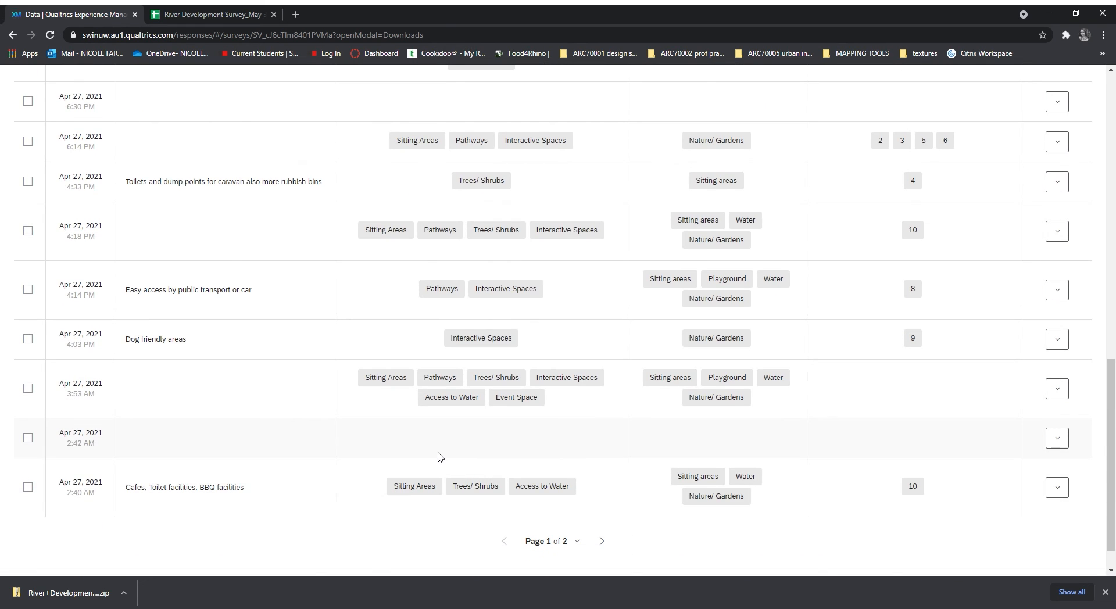
pyautogui.scroll(9, 332, 436)
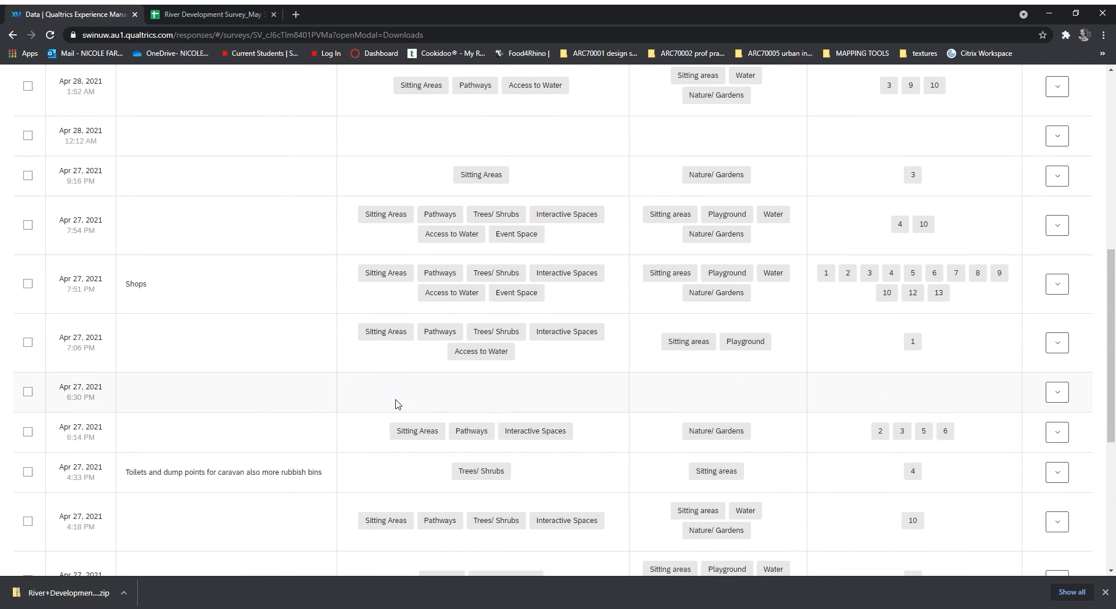
pyautogui.scroll(4, 420, 382)
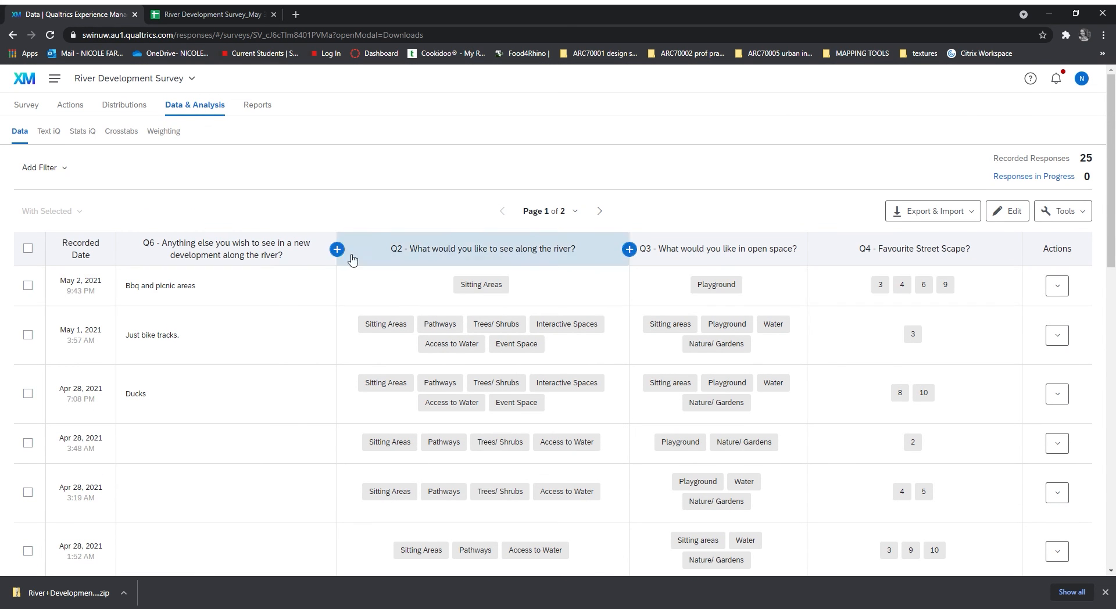
# Switch to the exported survey spreadsheet in Google Sheets and examine the housing ranking columns Q1_1 to Q1_4, selecting R1:U27, U3:U30 and R3:R30.
pyautogui.click(206, 12)
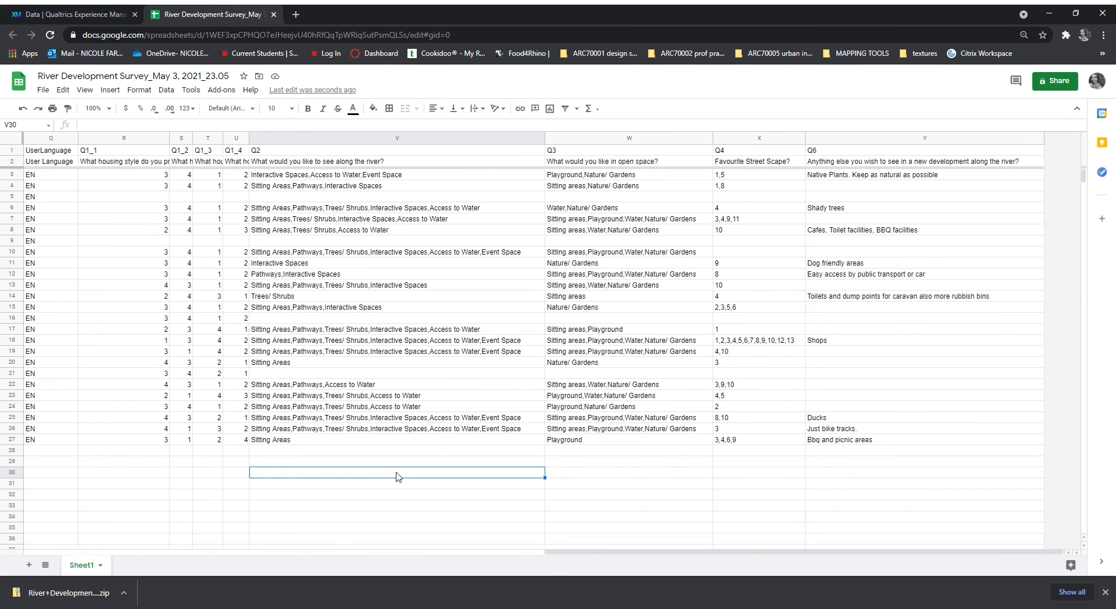
pyautogui.click(342, 462)
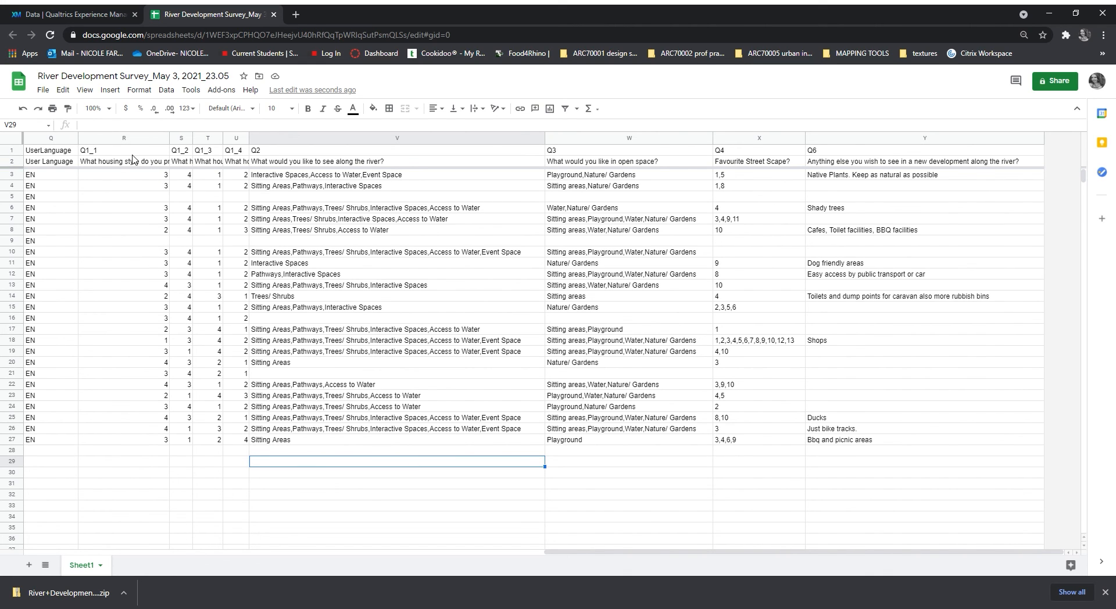
pyautogui.moveTo(130, 152); pyautogui.dragTo(236, 445)
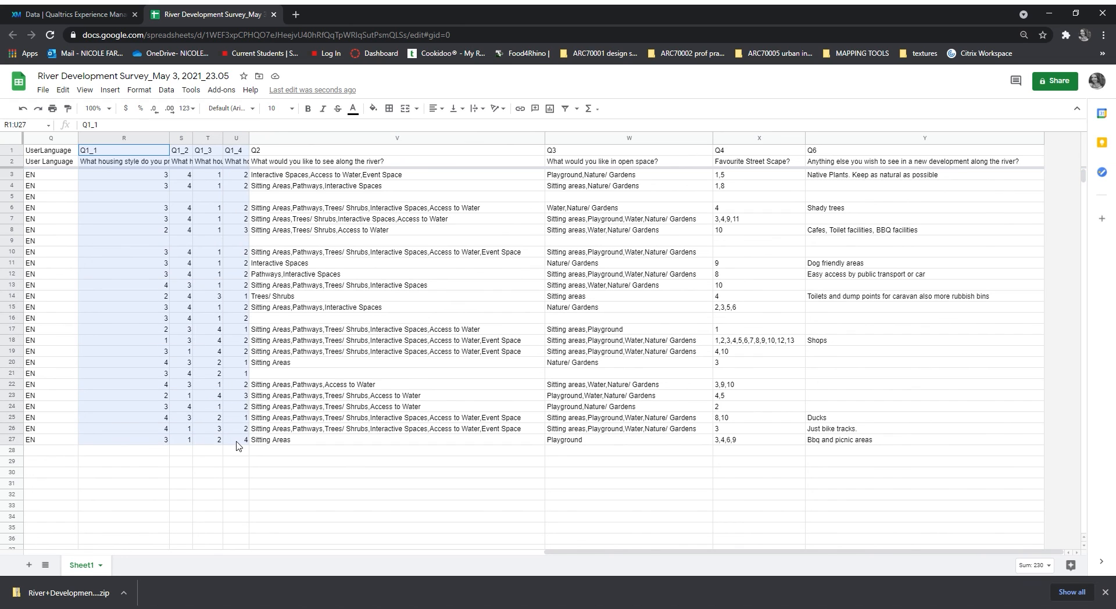
pyautogui.click(237, 462)
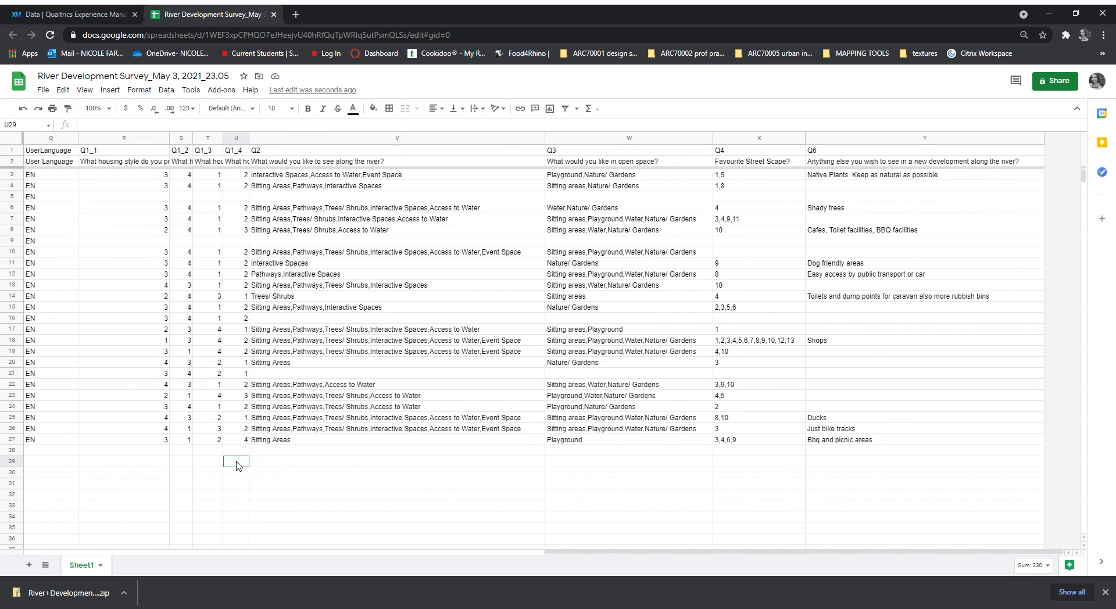
pyautogui.click(166, 451)
pyautogui.click(183, 451)
pyautogui.click(208, 452)
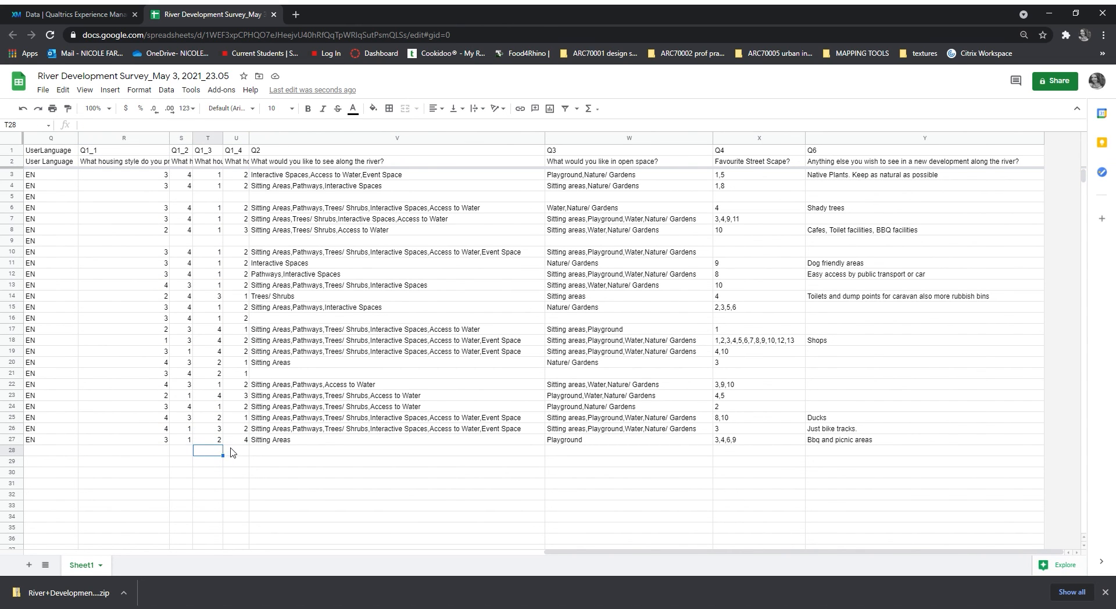
pyautogui.click(233, 452)
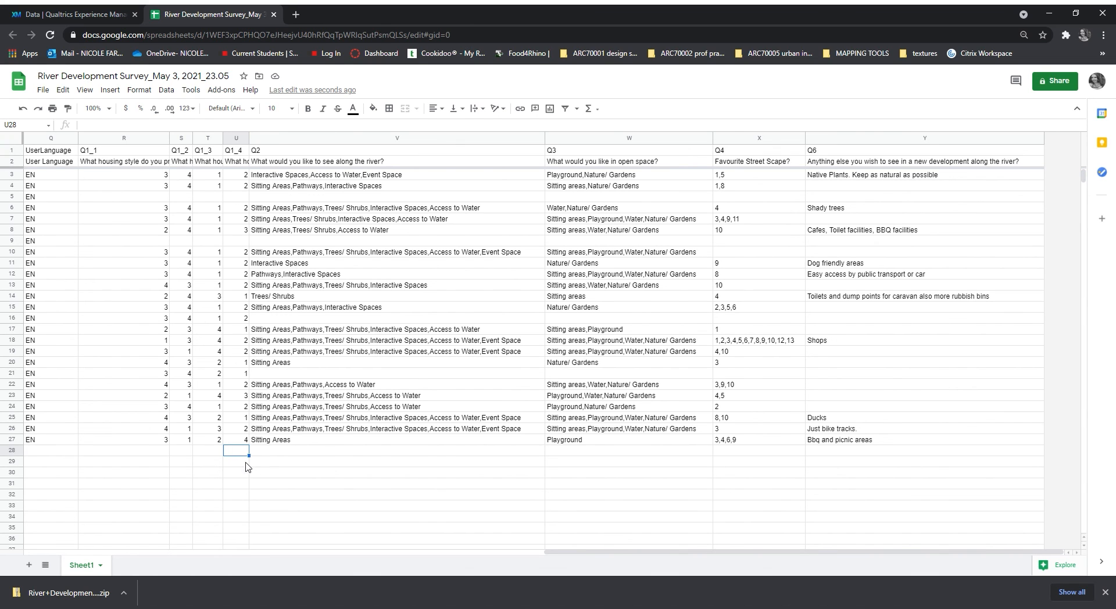
pyautogui.moveTo(246, 475); pyautogui.dragTo(241, 177)
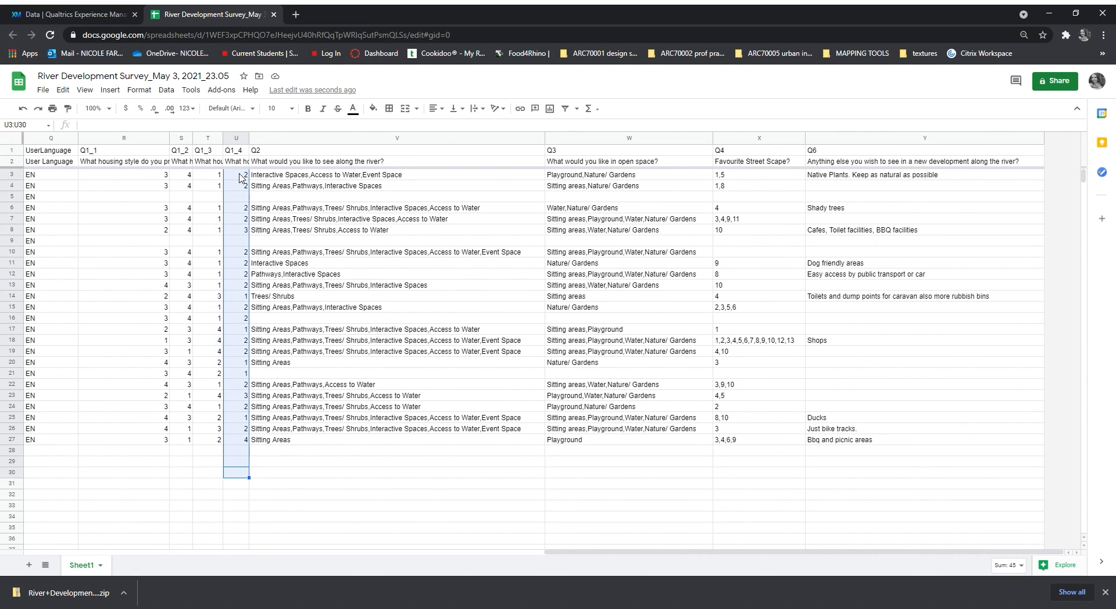
pyautogui.moveTo(145, 472); pyautogui.dragTo(125, 174)
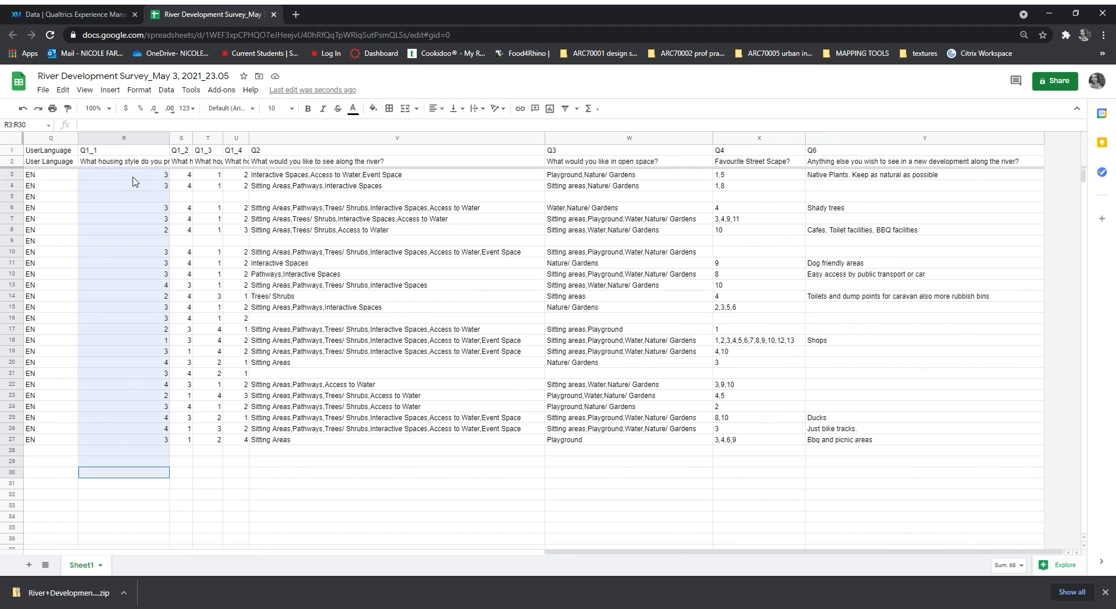
pyautogui.click(221, 463)
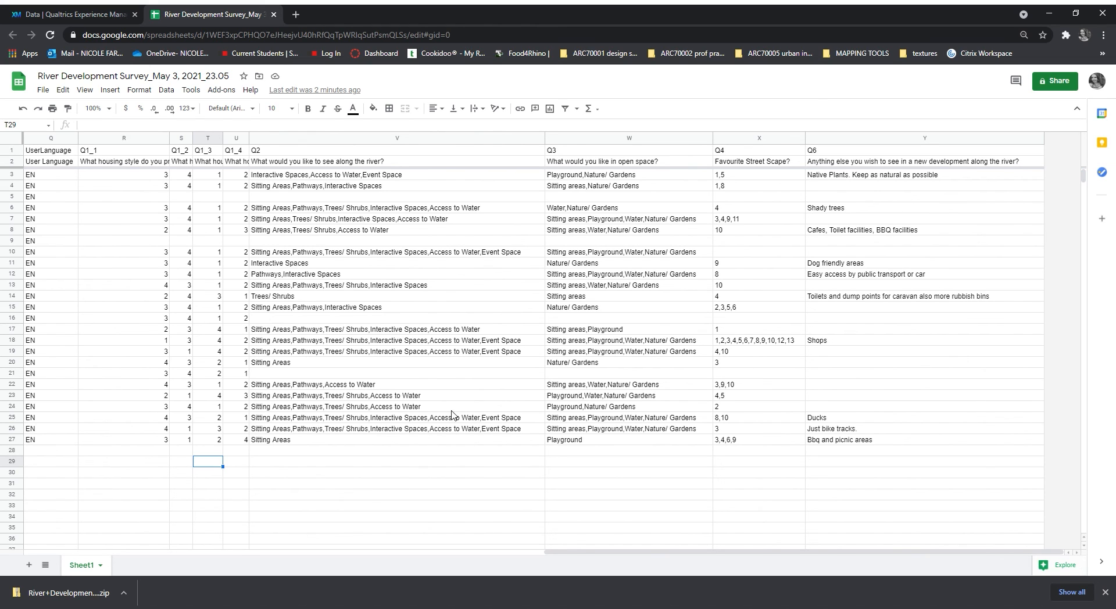
# Examine the answers to Q2, Q3, Q4 and Q6 in the spreadsheet, ending with the range V1:Y27 selected.
pyautogui.moveTo(913, 463); pyautogui.dragTo(857, 300)
pyautogui.click(898, 474)
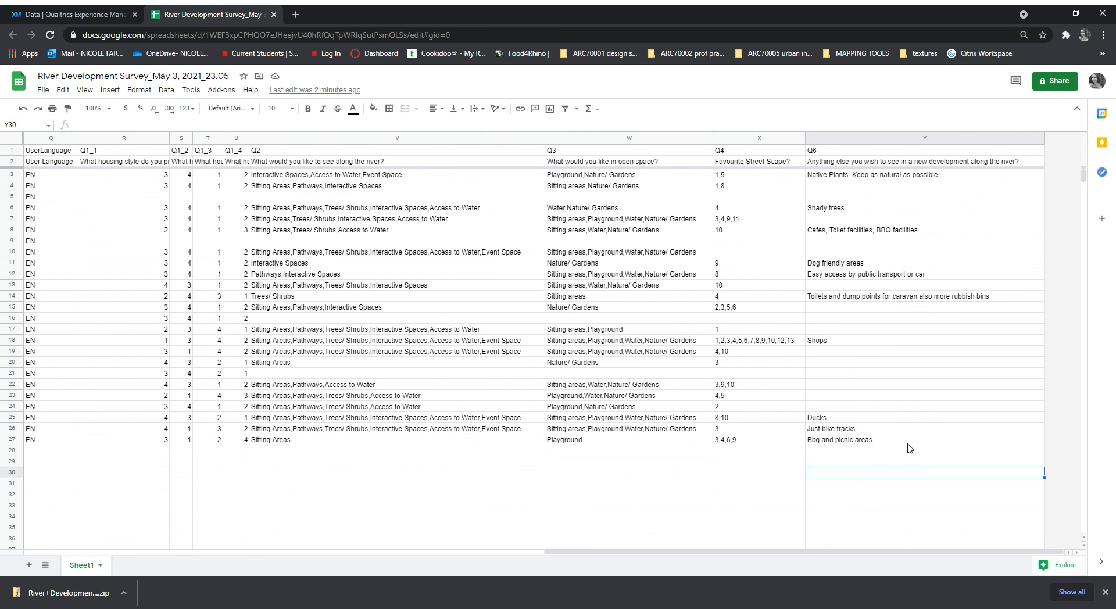
pyautogui.moveTo(909, 444)
pyautogui.mouseDown()
pyautogui.moveTo(489, 308)
pyautogui.moveTo(266, 154)
pyautogui.mouseUp()
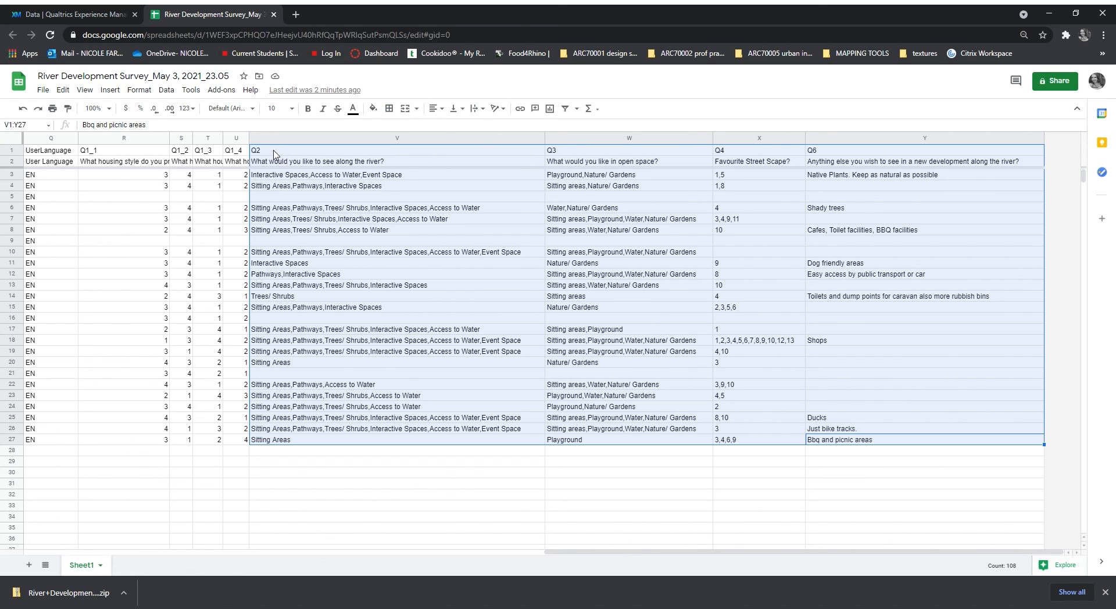
pyautogui.click(335, 452)
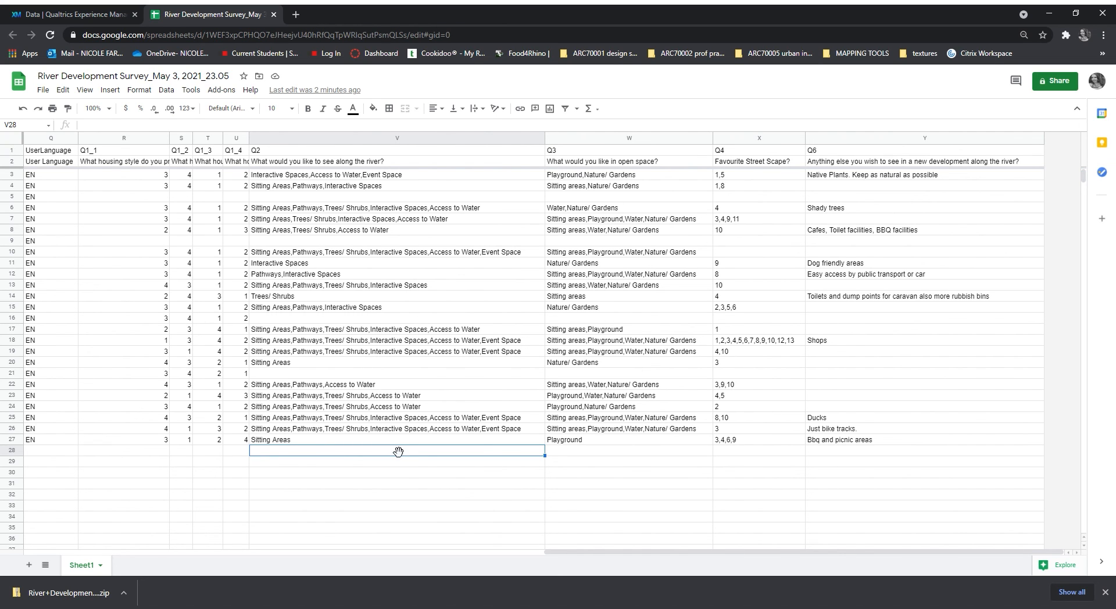
pyautogui.moveTo(381, 444); pyautogui.dragTo(844, 150)
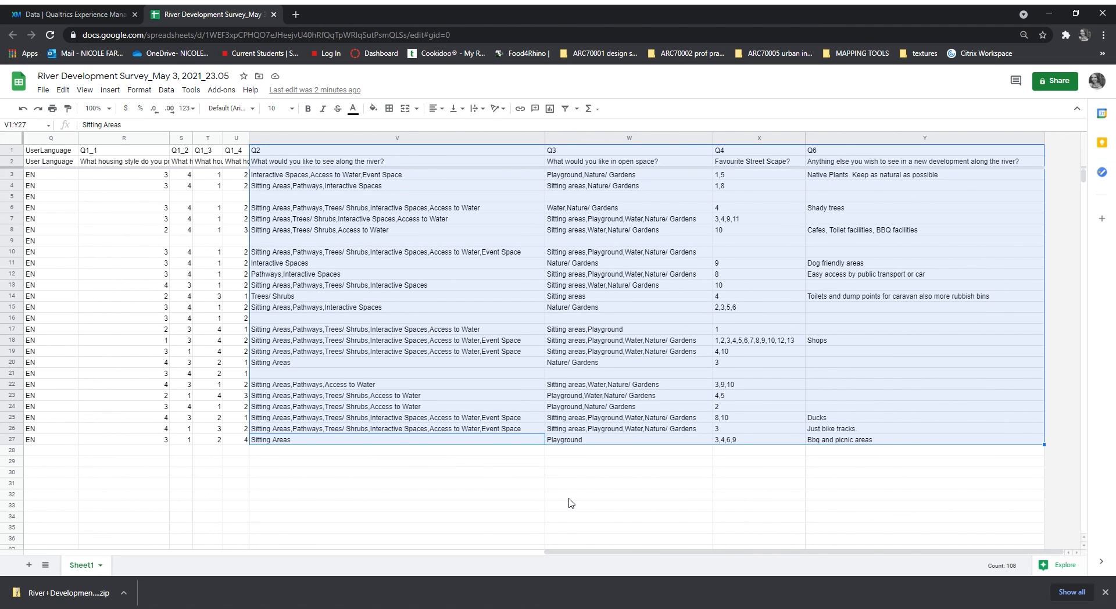